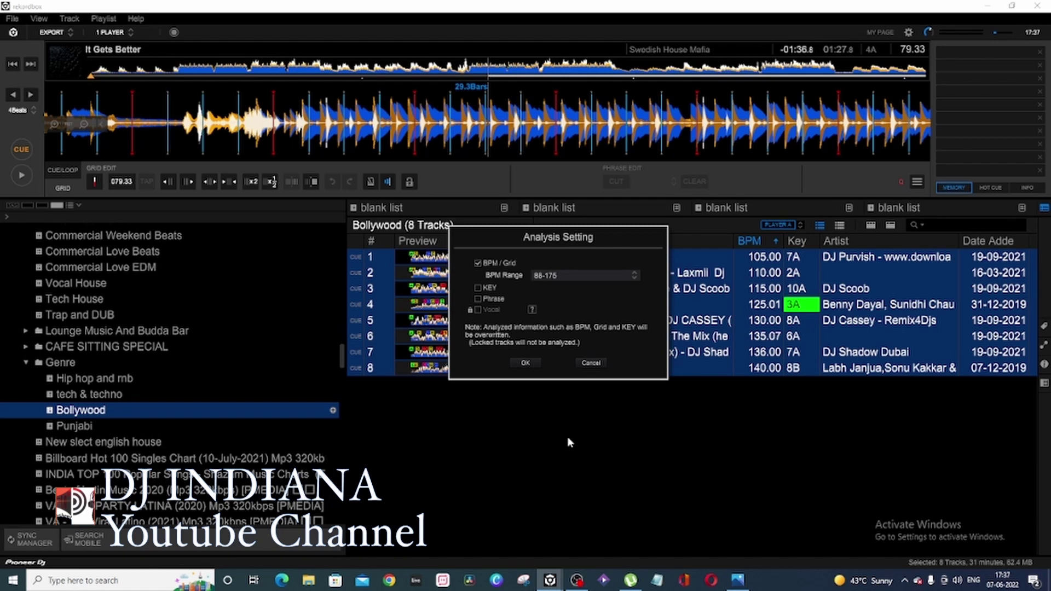
# Step: Set the analysis BPM range to 78-155 and start the BPM/Grid analysis of the selected Bollywood tracks
pyautogui.click(629, 275)
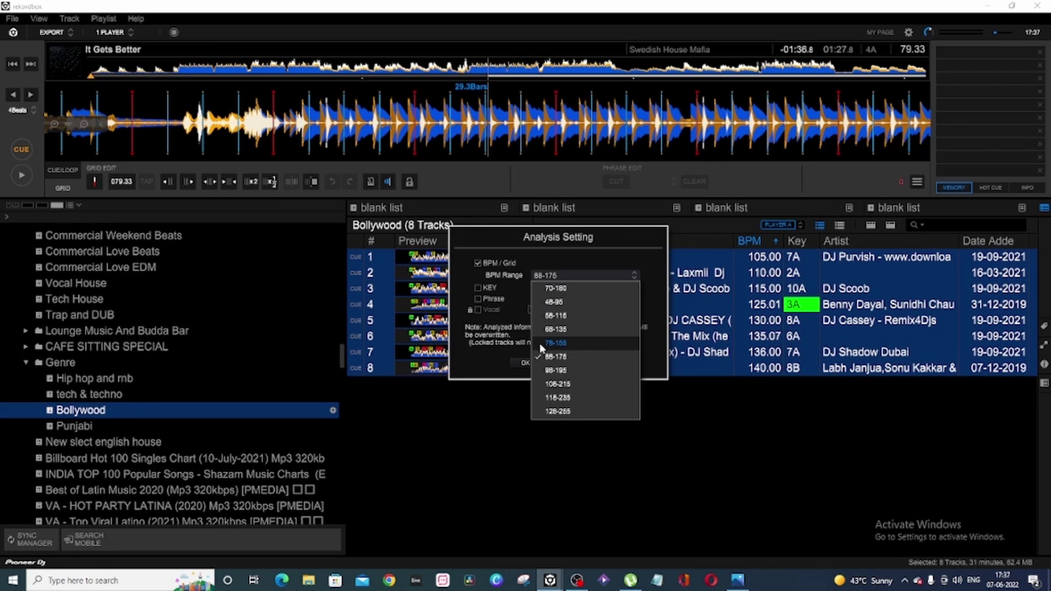
pyautogui.click(648, 350)
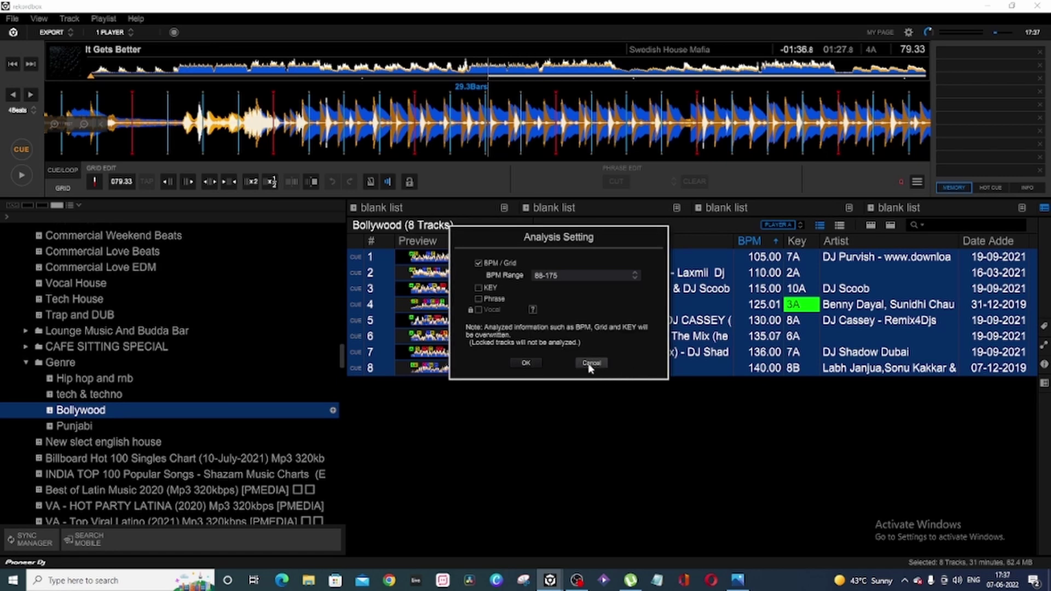
pyautogui.click(606, 277)
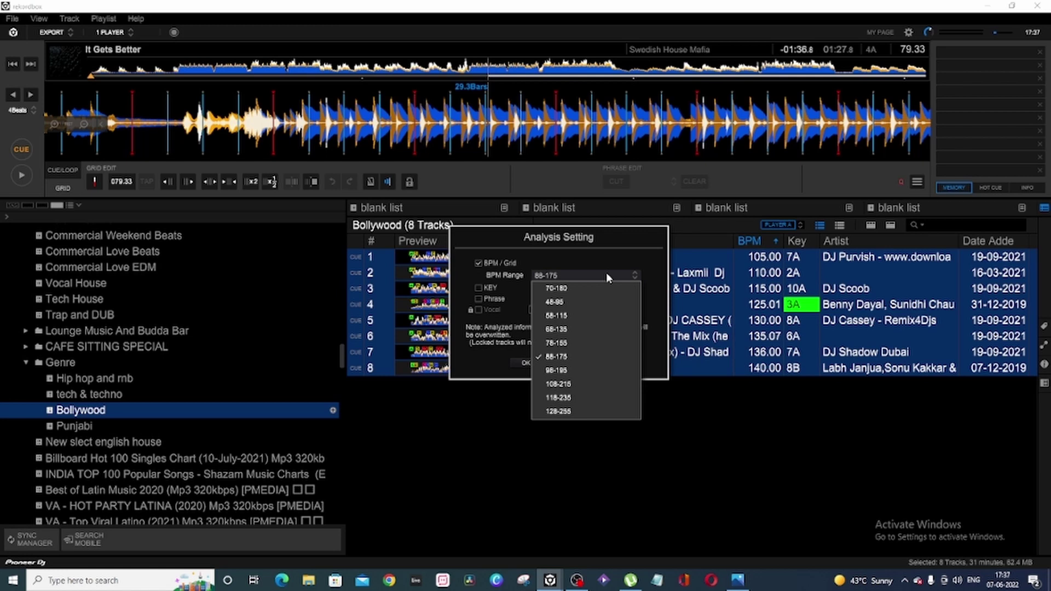
pyautogui.click(547, 343)
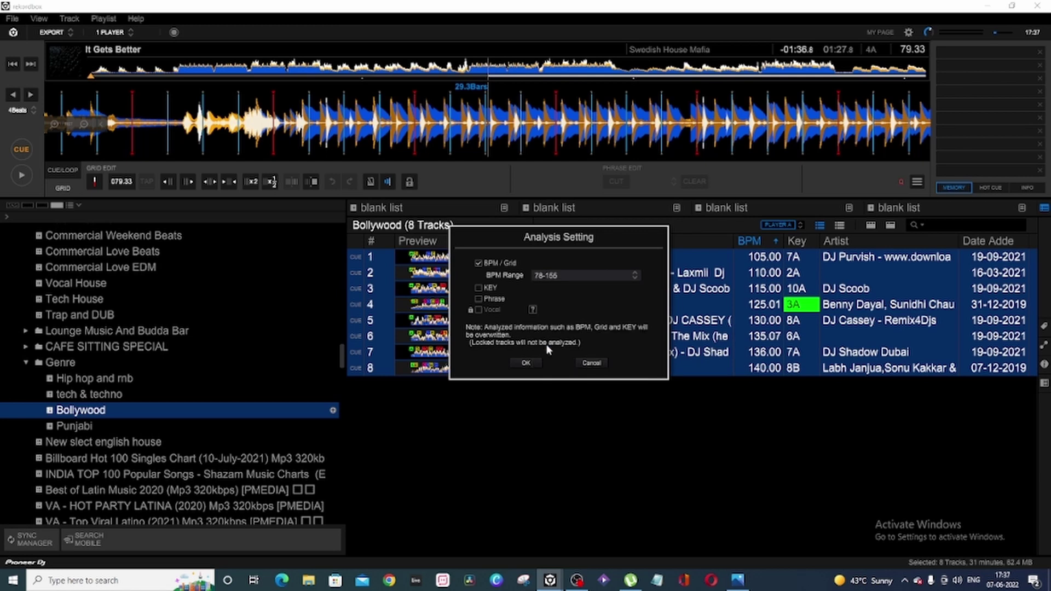
pyautogui.click(525, 362)
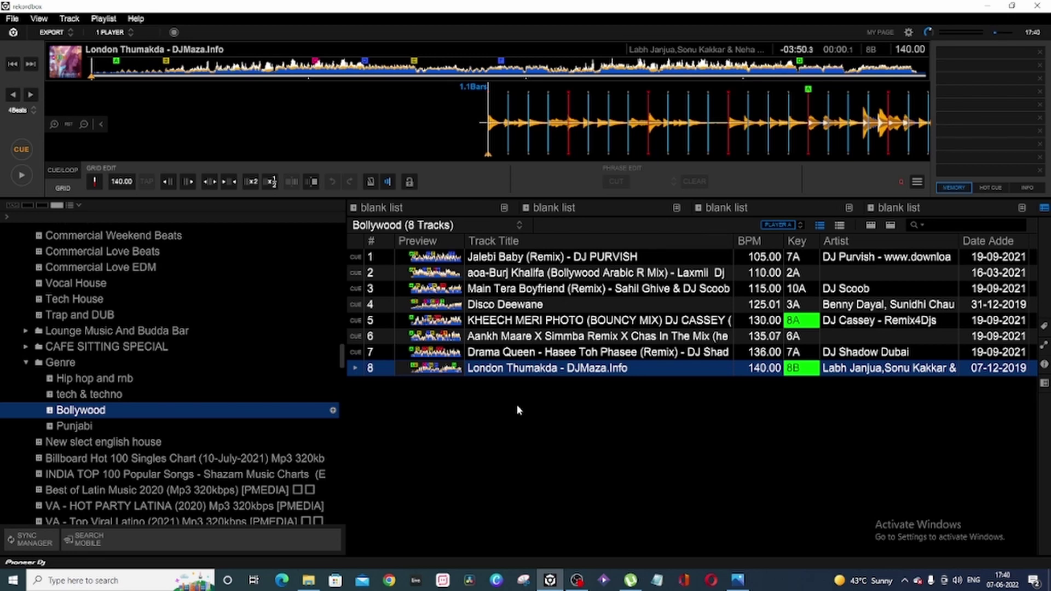
# Step: Reanalyze BPM/Grid for the Bollywood track London Thumakda with the BPM range 68-135
pyautogui.rightClick(497, 372)
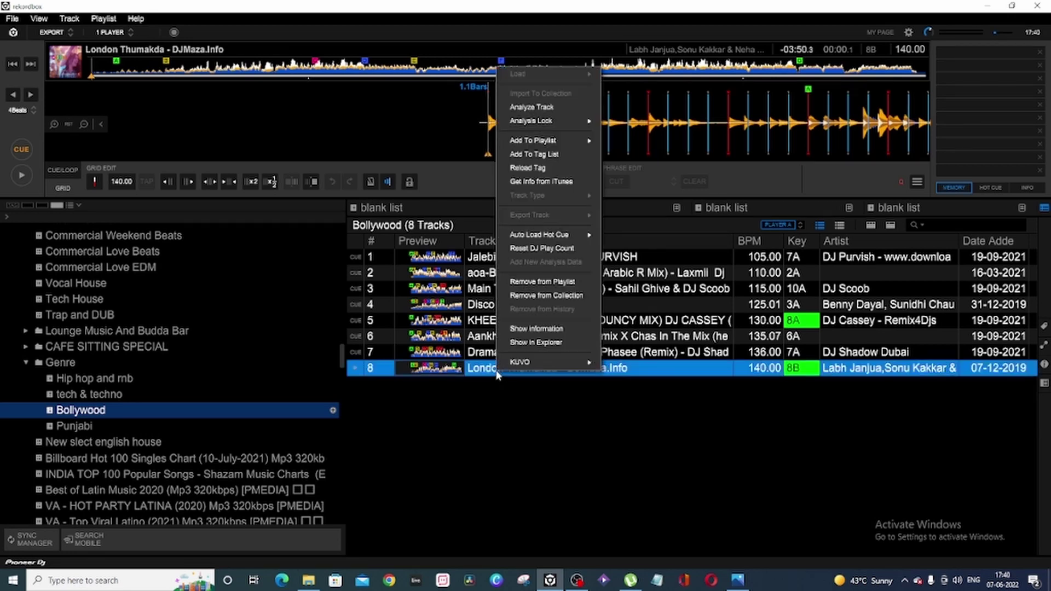
pyautogui.click(529, 109)
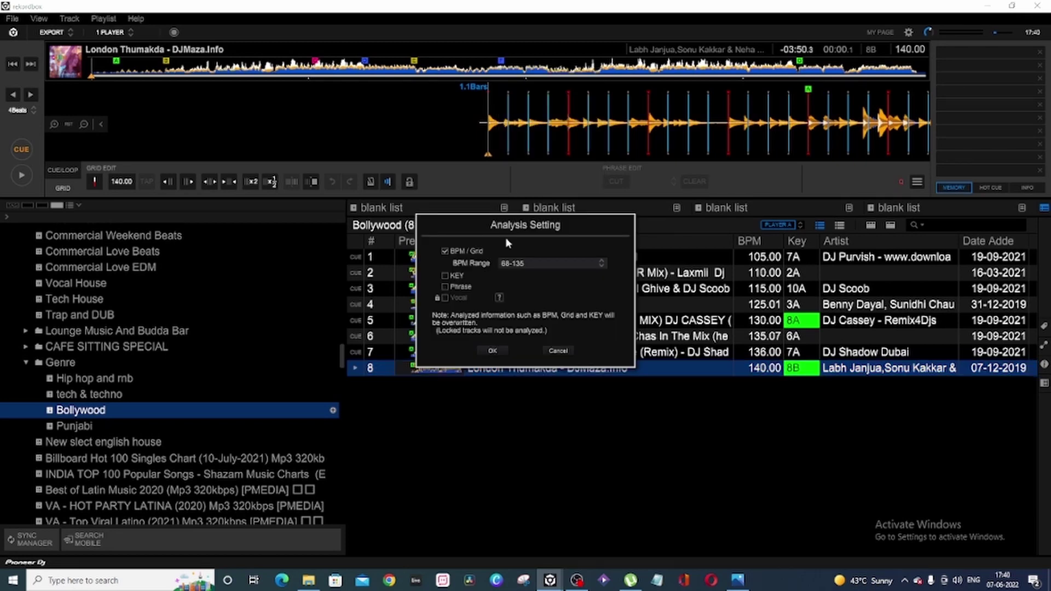
pyautogui.click(515, 263)
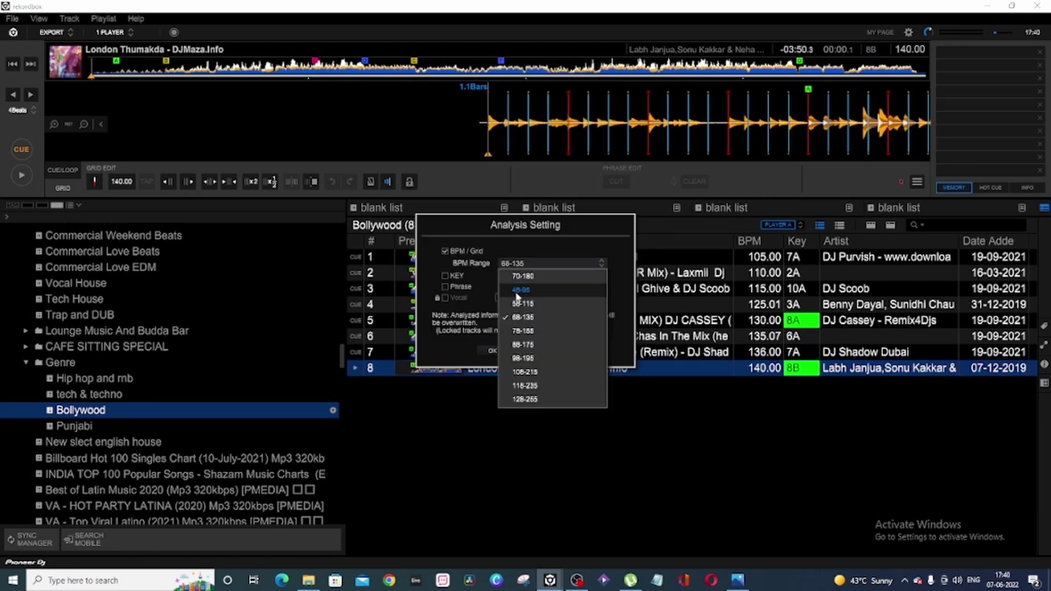
pyautogui.click(523, 331)
pyautogui.click(532, 263)
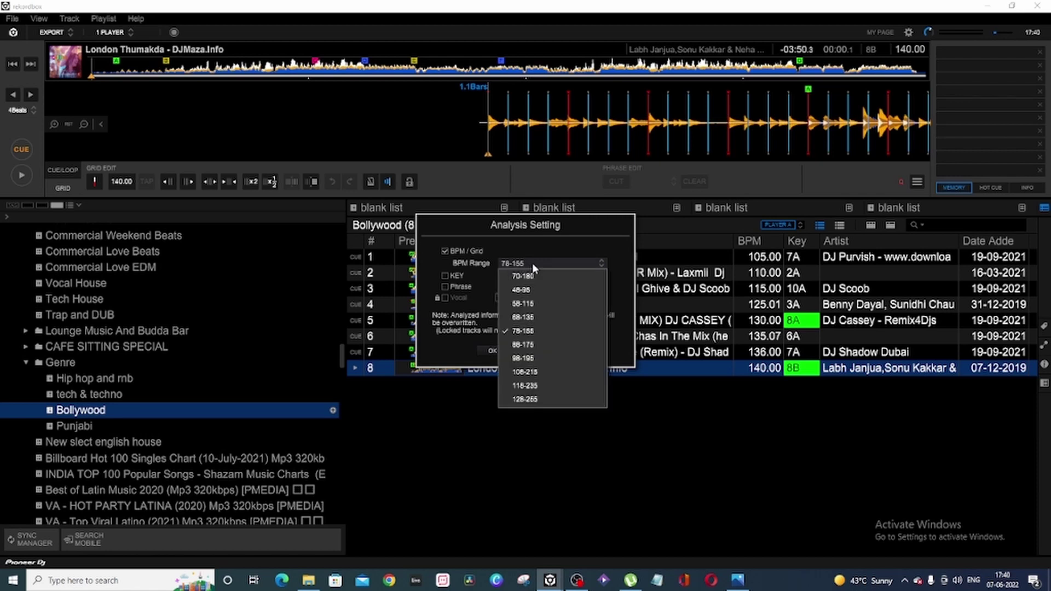
pyautogui.click(492, 350)
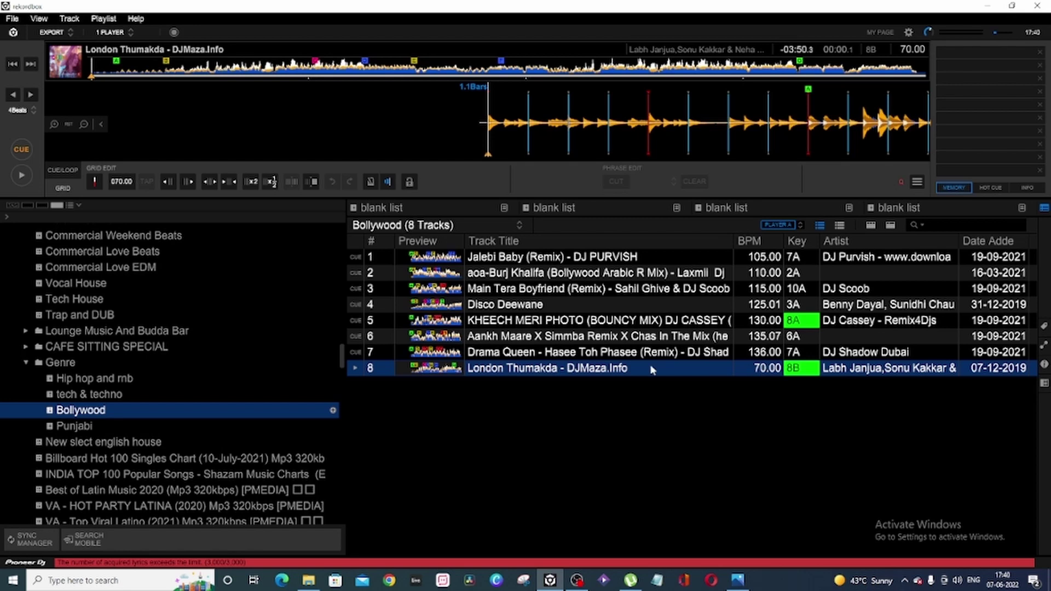
# Step: Play London Thumakda from about 01:20 to check its beat grid and stop playback
pyautogui.click(22, 176)
pyautogui.click(329, 75)
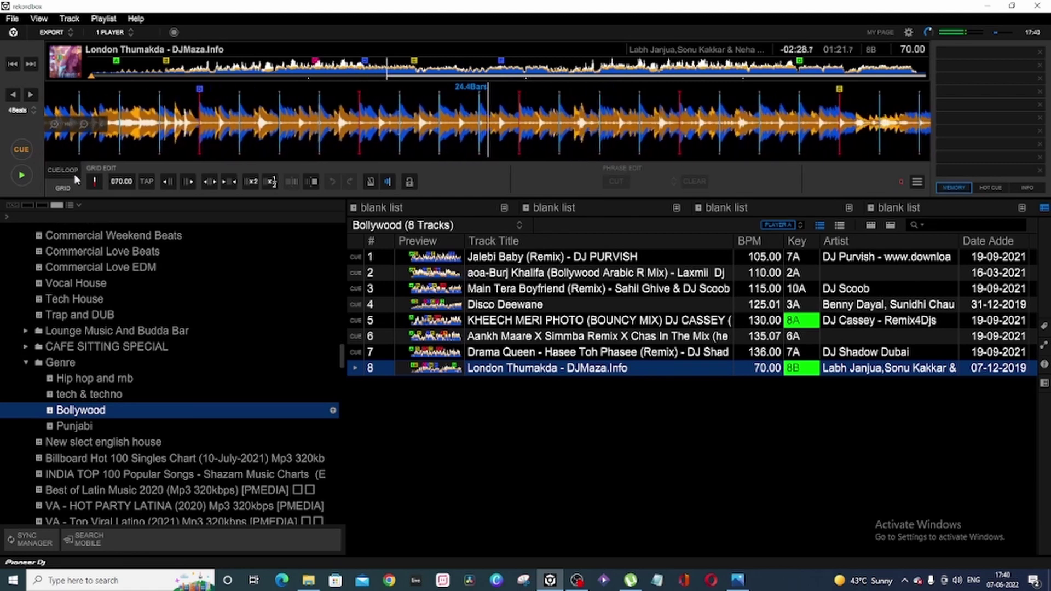
pyautogui.click(23, 176)
pyautogui.click(491, 370)
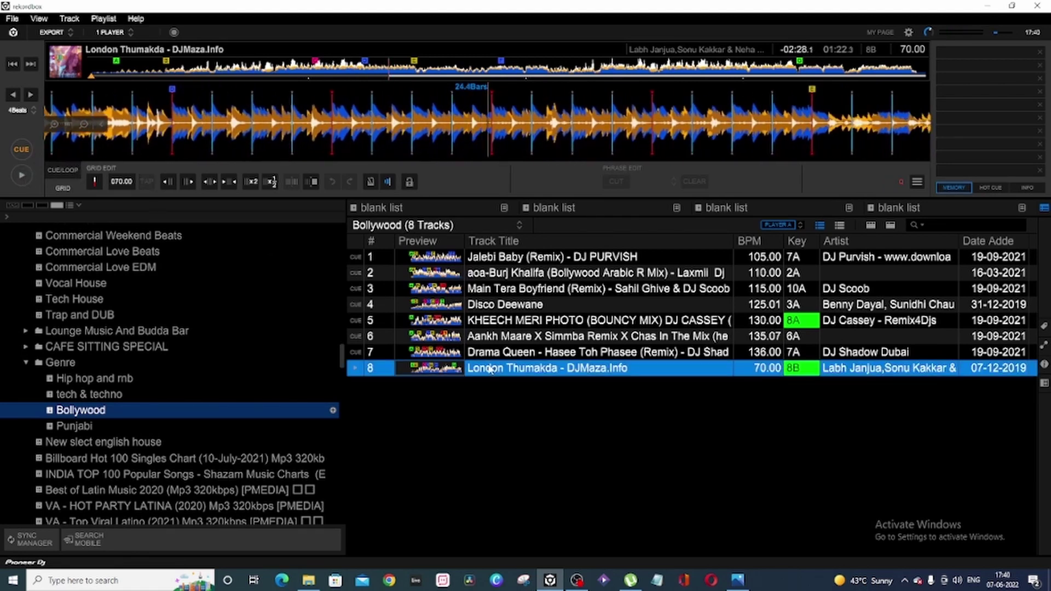
pyautogui.rightClick(491, 370)
pyautogui.click(557, 100)
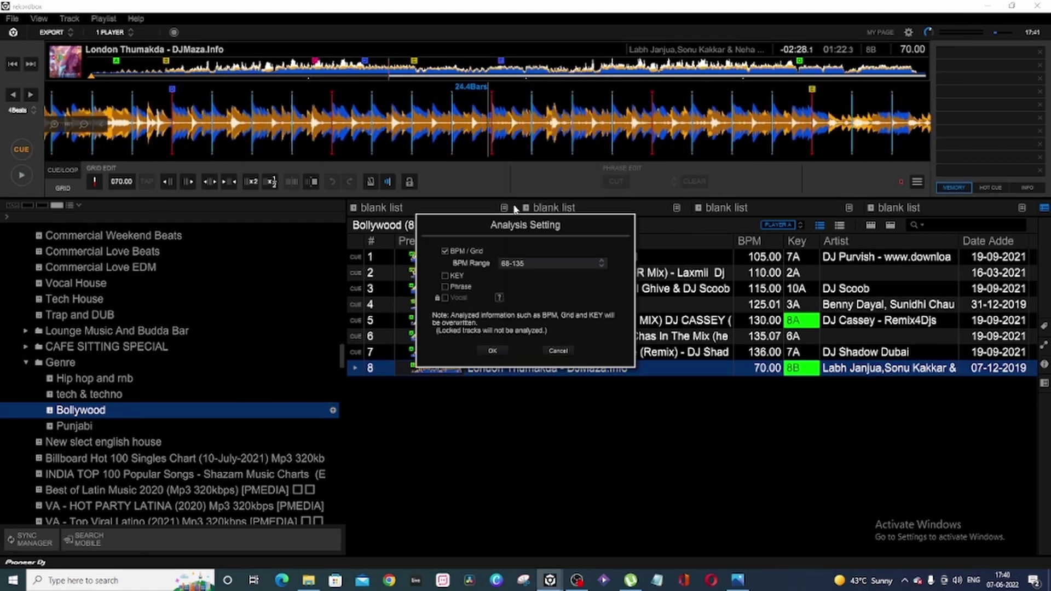
pyautogui.click(525, 263)
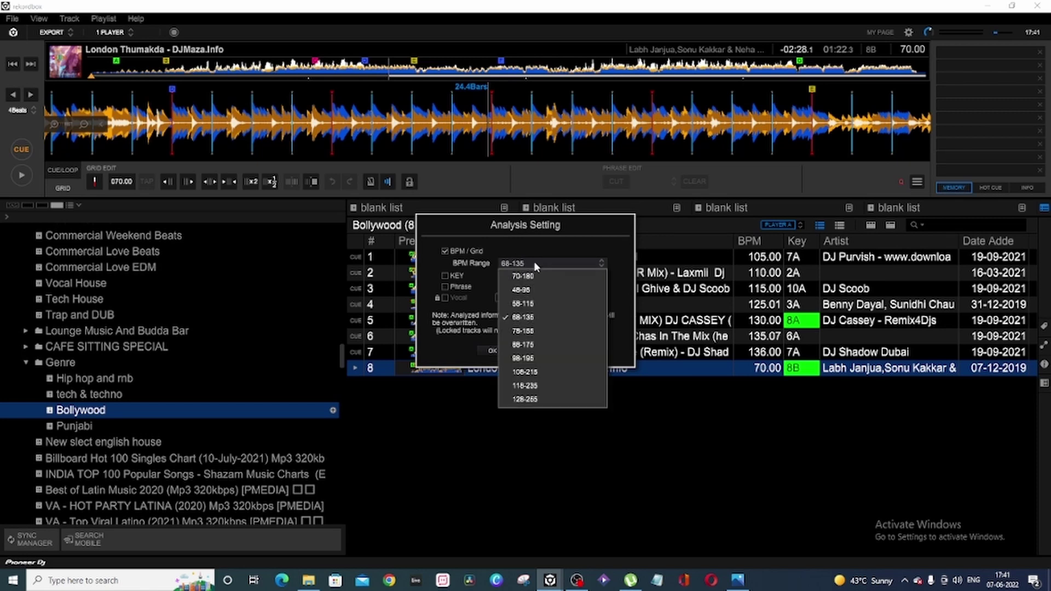
pyautogui.click(530, 316)
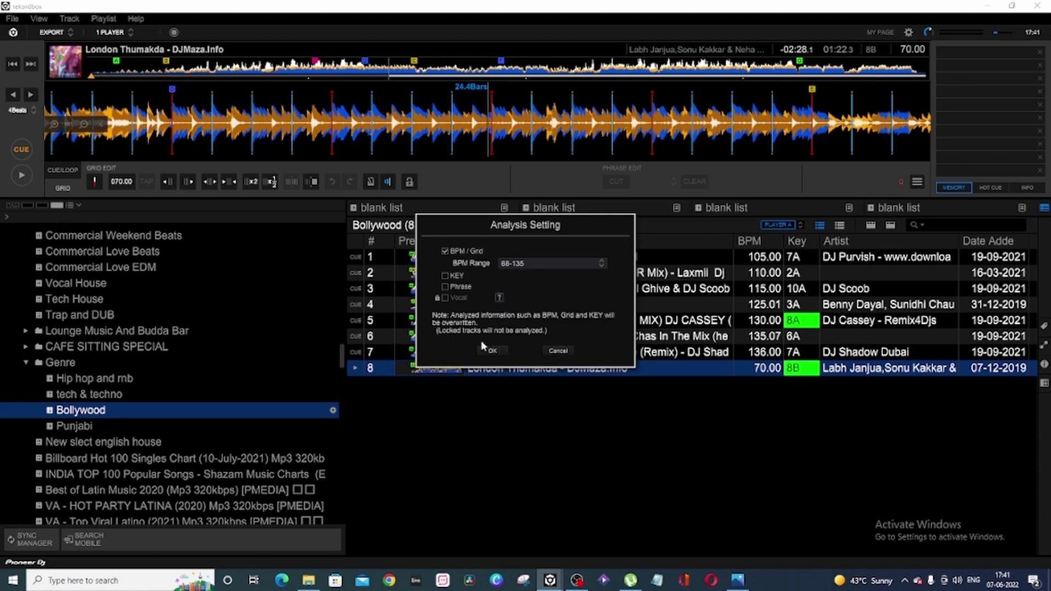
pyautogui.click(562, 351)
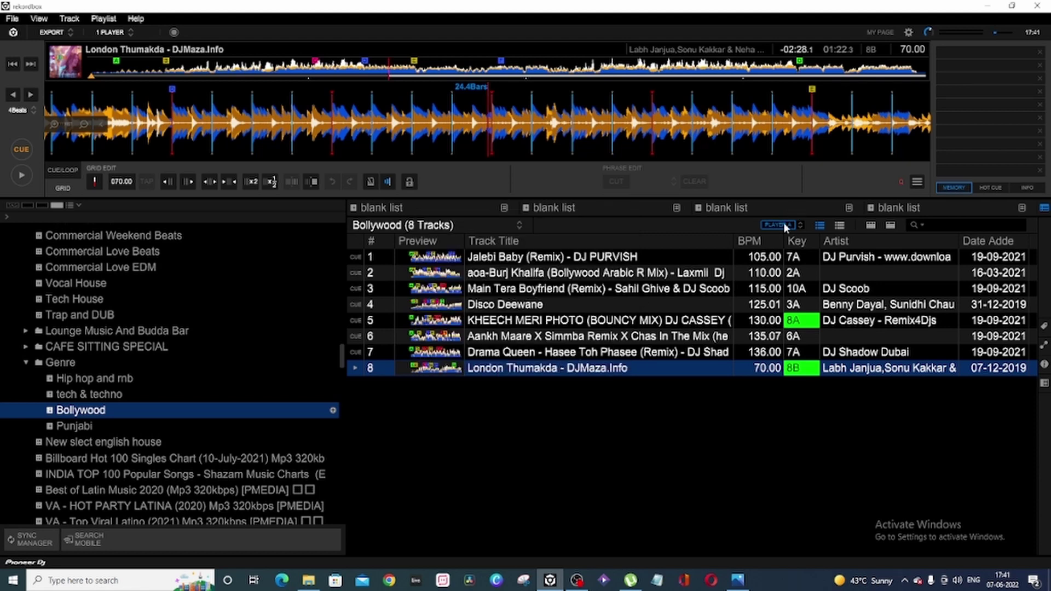
# Step: Sort the tracks by ascending BPM and review the BPM values in the Vocal House playlist
pyautogui.click(745, 243)
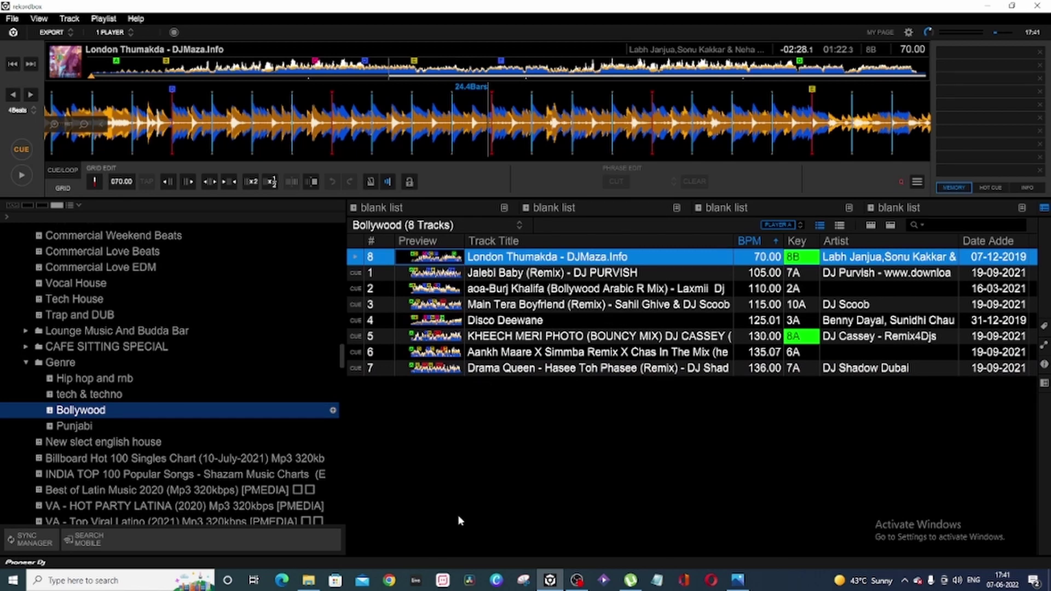
pyautogui.scroll(4, 114, 364)
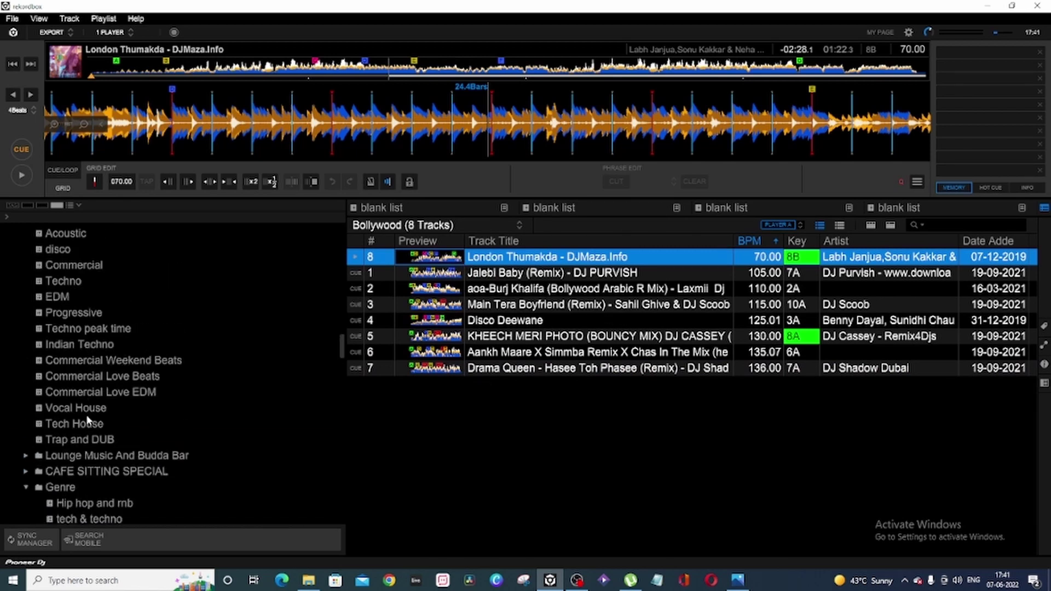
pyautogui.click(86, 412)
pyautogui.scroll(-10, 628, 393)
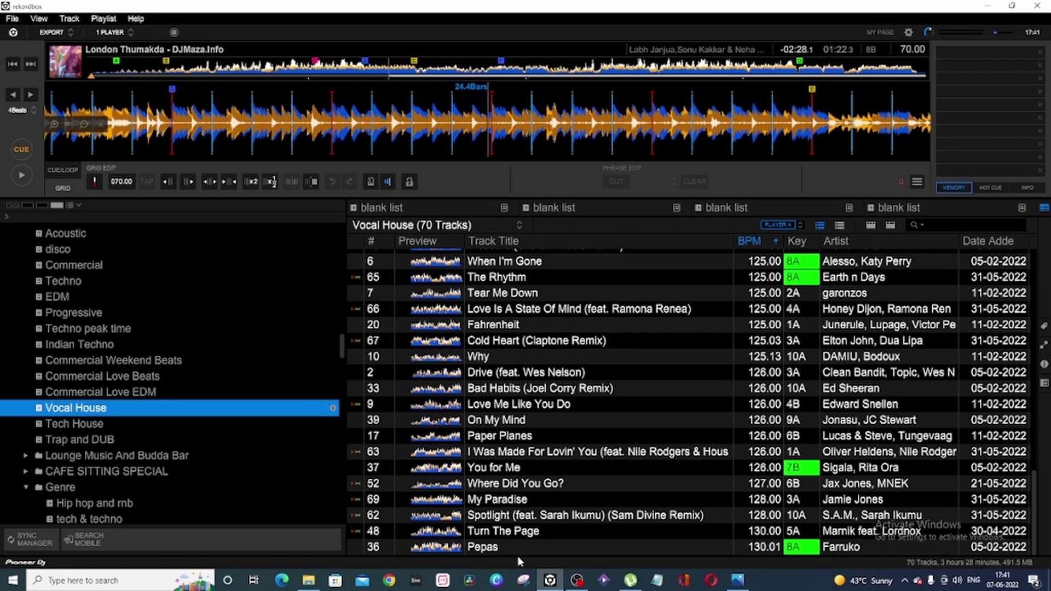
pyautogui.press('Home')
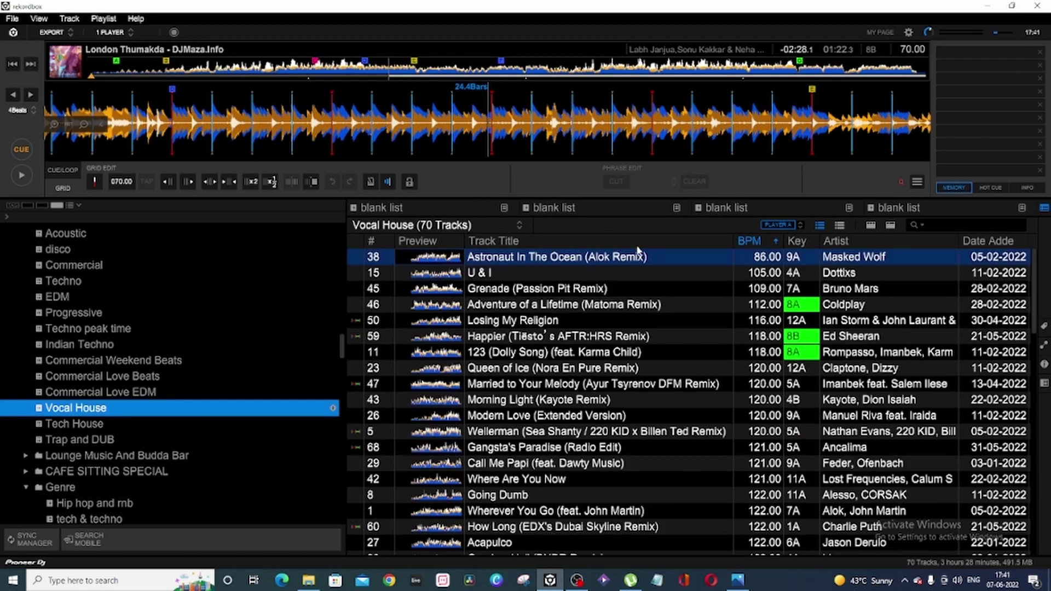
# Step: Compare the BPM values in the Bollywood, Hip hop and rnb, tech & techno and Punjabi playlists of the Genre folder
pyautogui.scroll(-4, 112, 426)
pyautogui.click(82, 410)
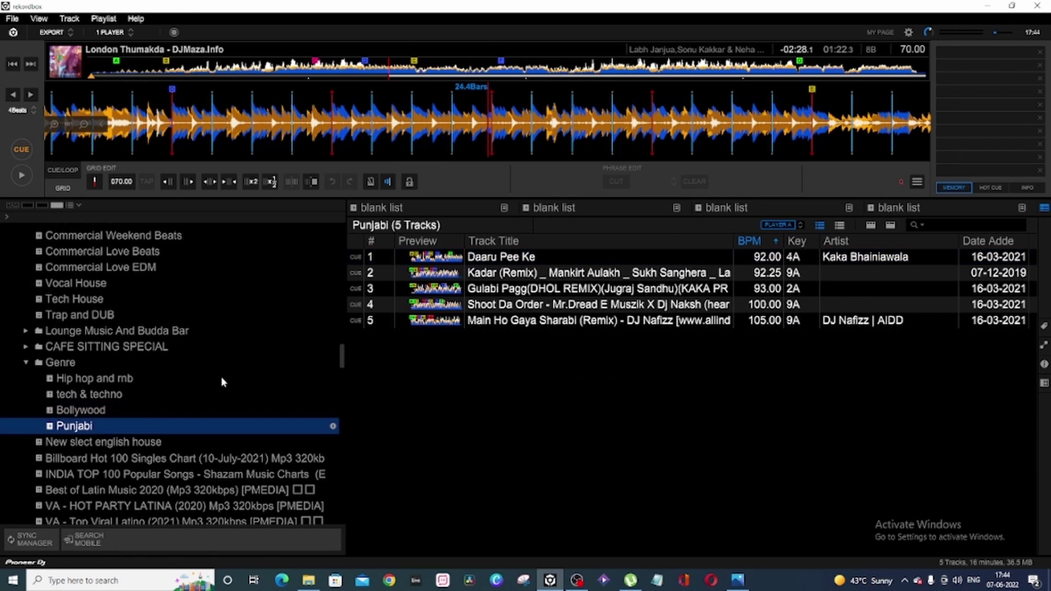
pyautogui.click(75, 383)
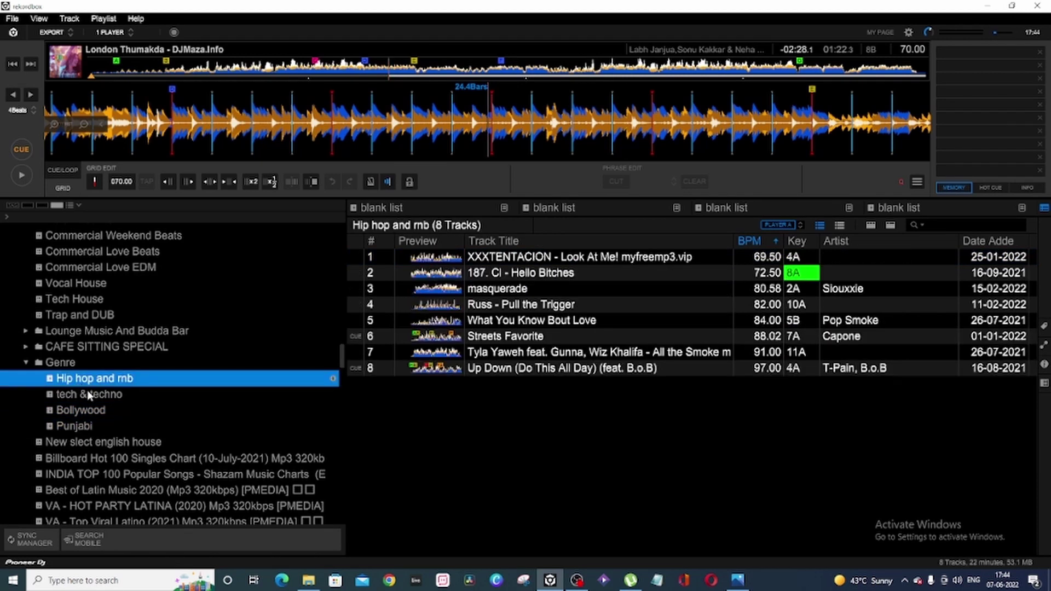
pyautogui.click(87, 394)
pyautogui.click(82, 428)
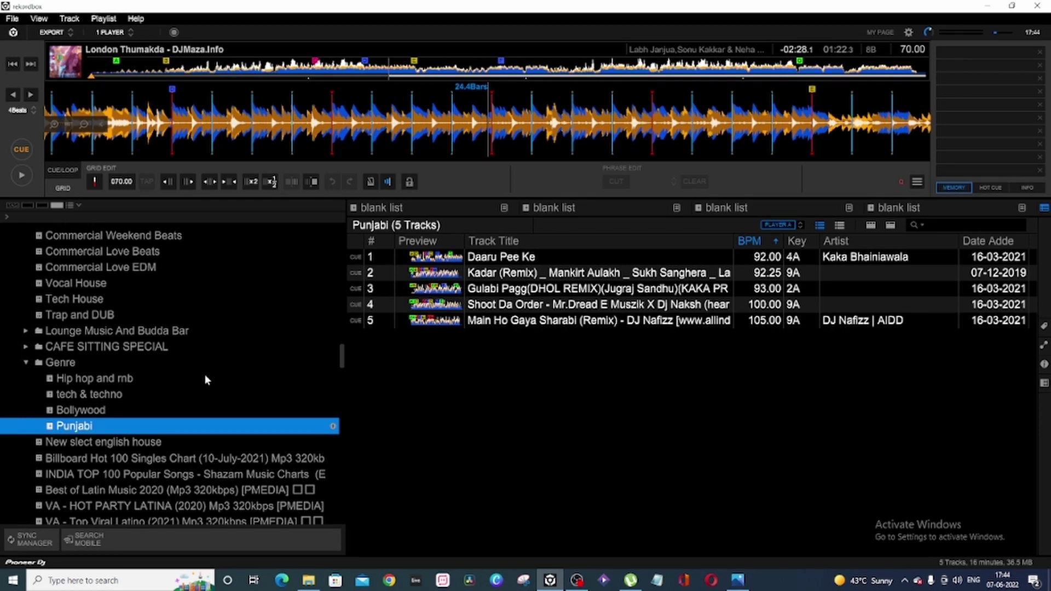
# Step: Consult the genre BPM ranges in the tempo.PNG image and open the Hip hop and rnb playlist
pyautogui.click(738, 580)
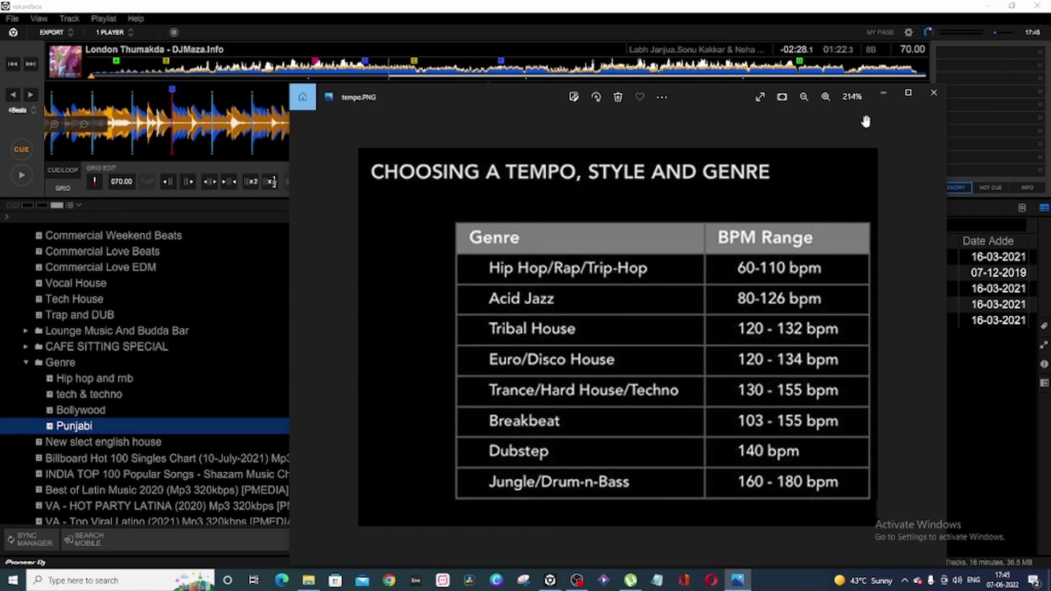
pyautogui.click(934, 93)
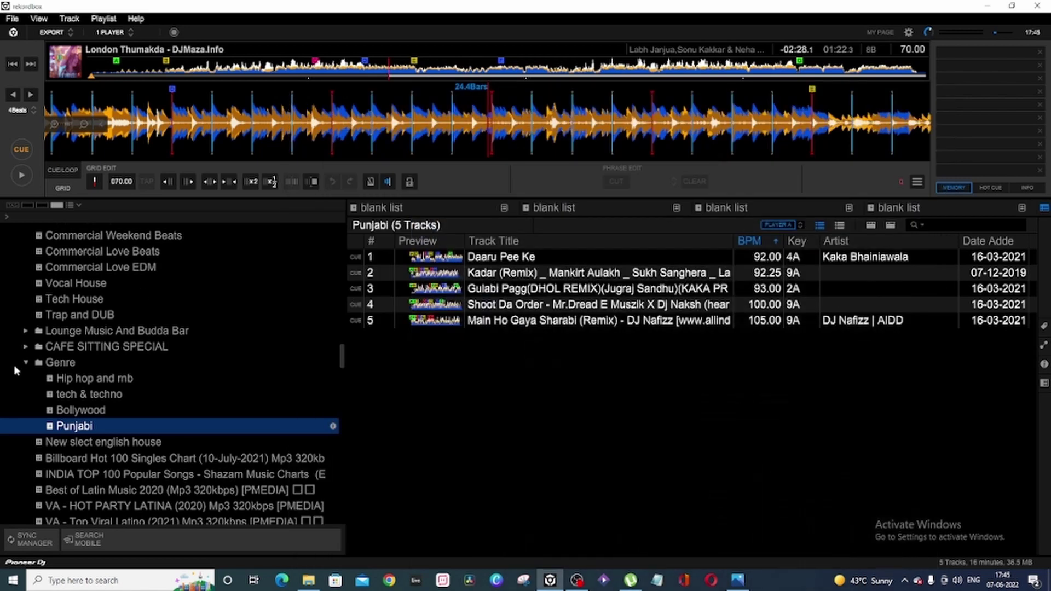
pyautogui.click(81, 379)
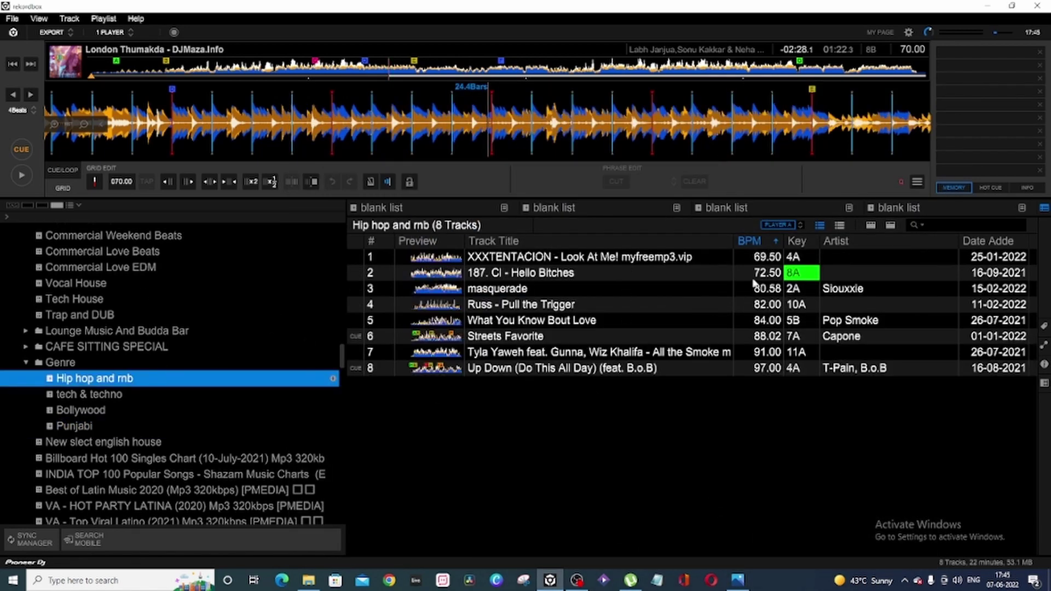
pyautogui.click(548, 336)
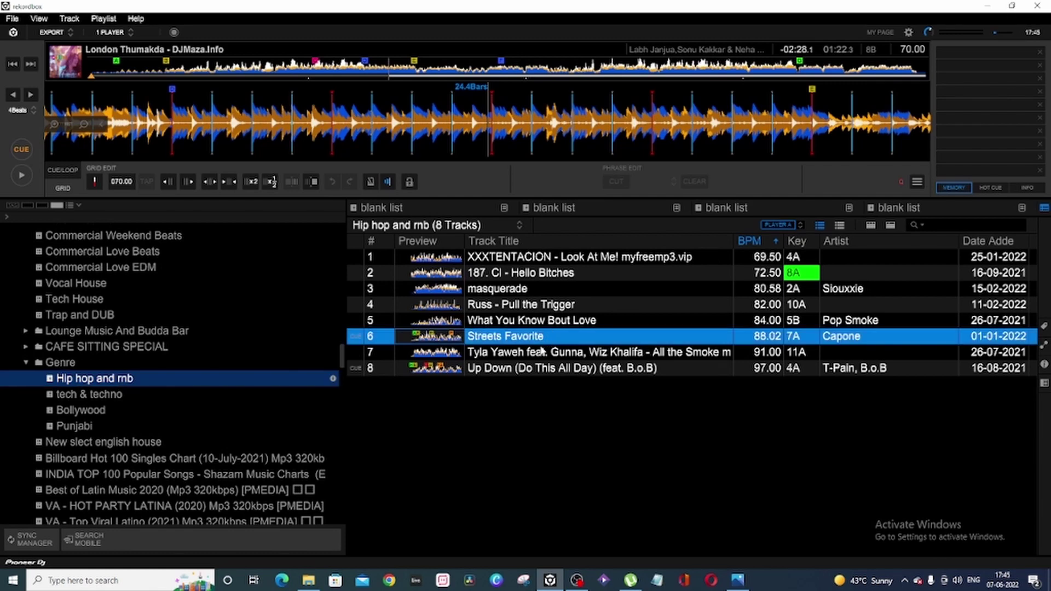
pyautogui.hotkey('ctrl', 'a')
pyautogui.rightClick(542, 351)
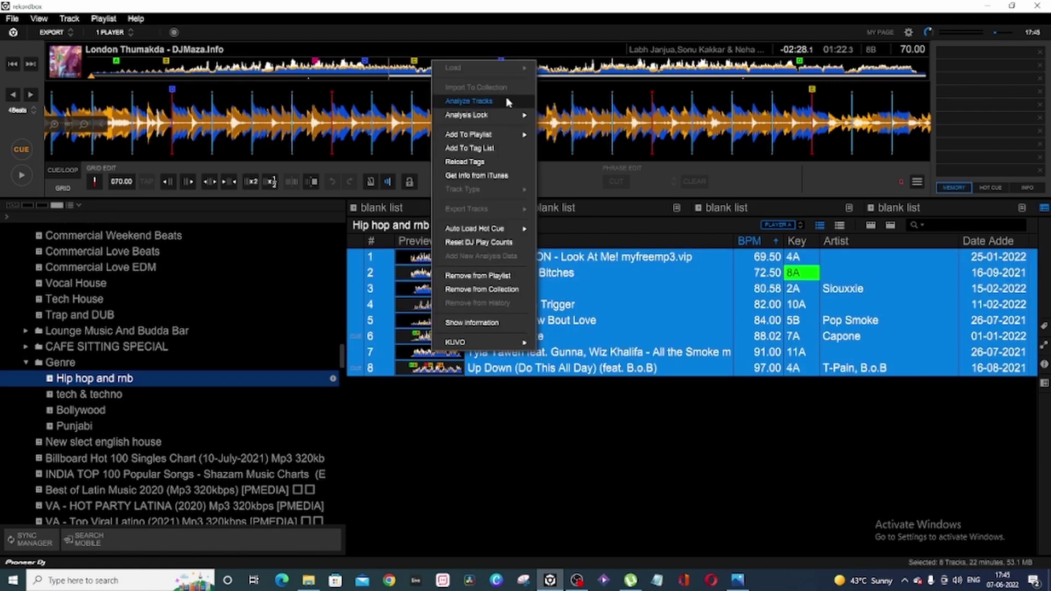
pyautogui.click(454, 101)
pyautogui.click(544, 262)
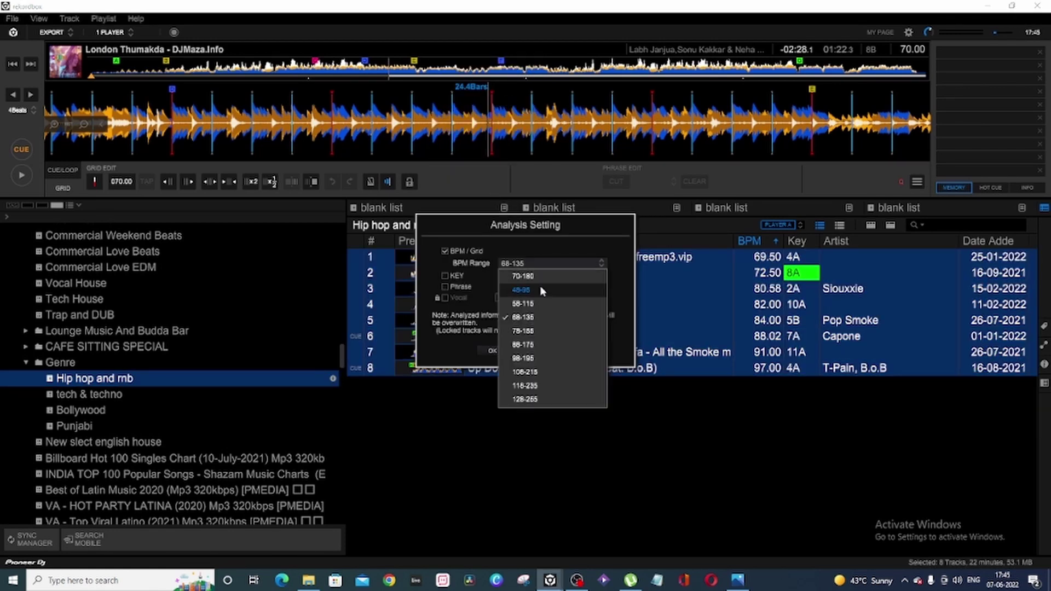
pyautogui.click(521, 316)
pyautogui.click(557, 352)
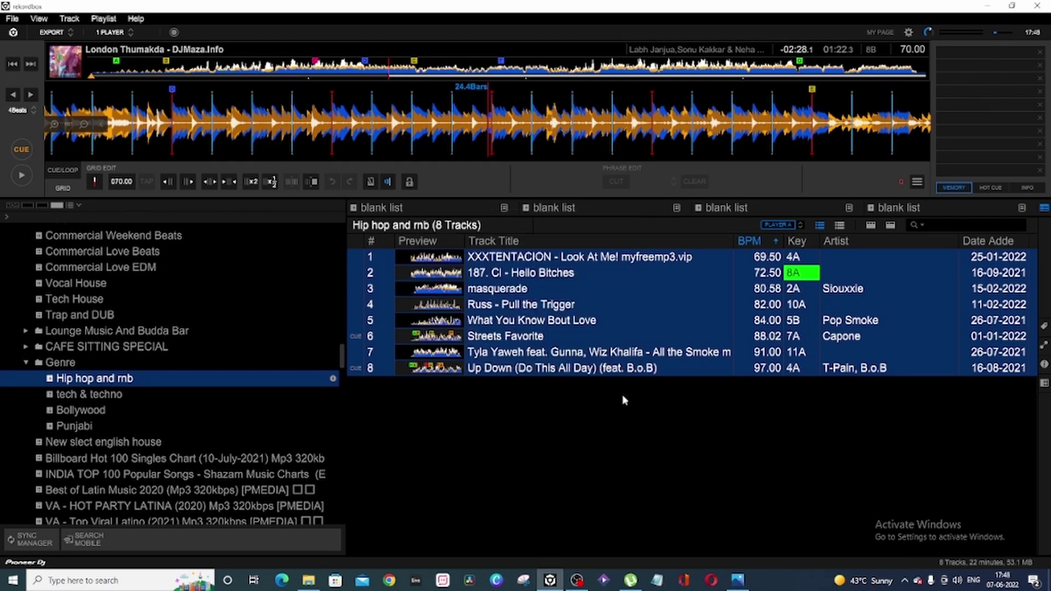
# Step: Check the tempo.PNG chart again and review the BPM values throughout the tech & techno playlist
pyautogui.click(738, 579)
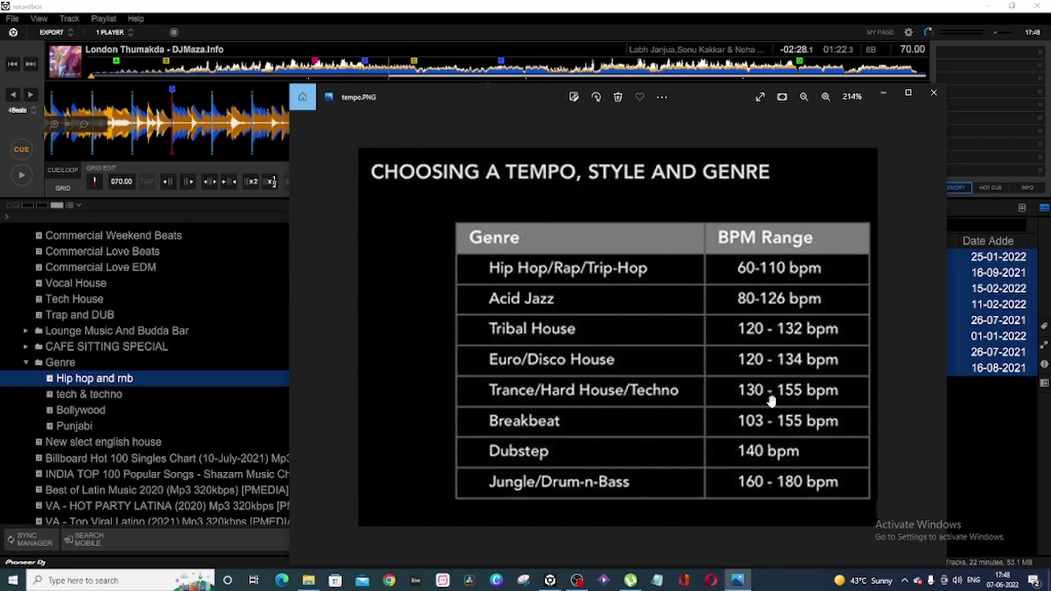
pyautogui.click(883, 93)
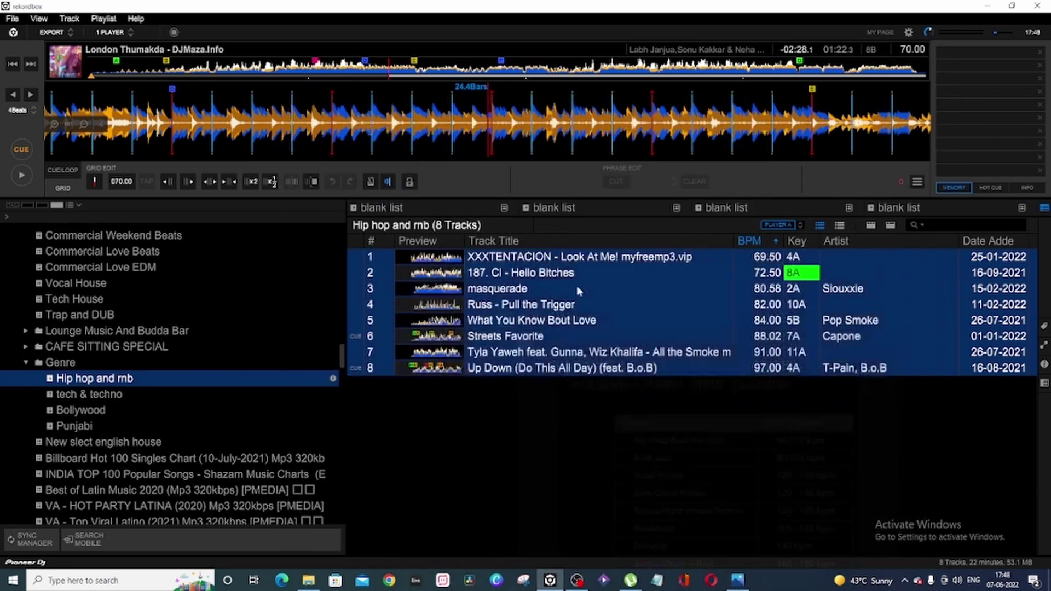
pyautogui.click(118, 393)
pyautogui.scroll(3, 539, 437)
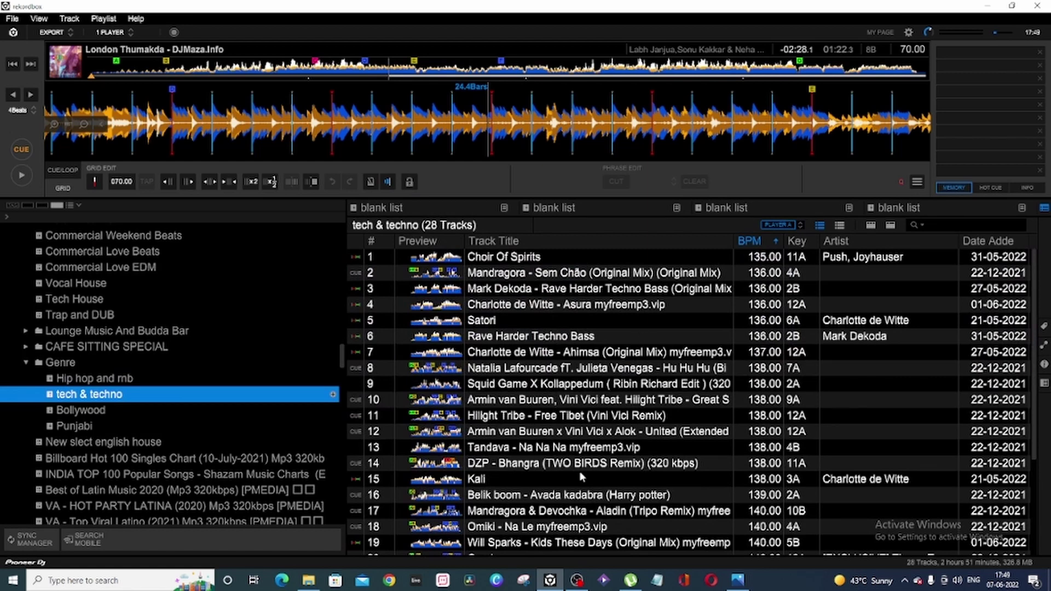
pyautogui.scroll(-3, 582, 477)
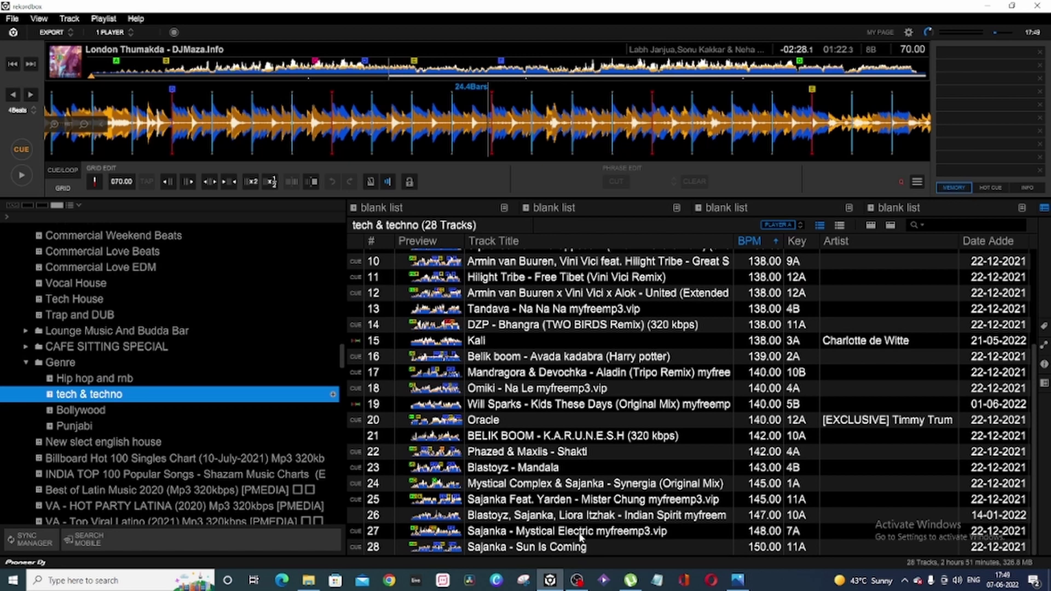
pyautogui.scroll(3, 594, 480)
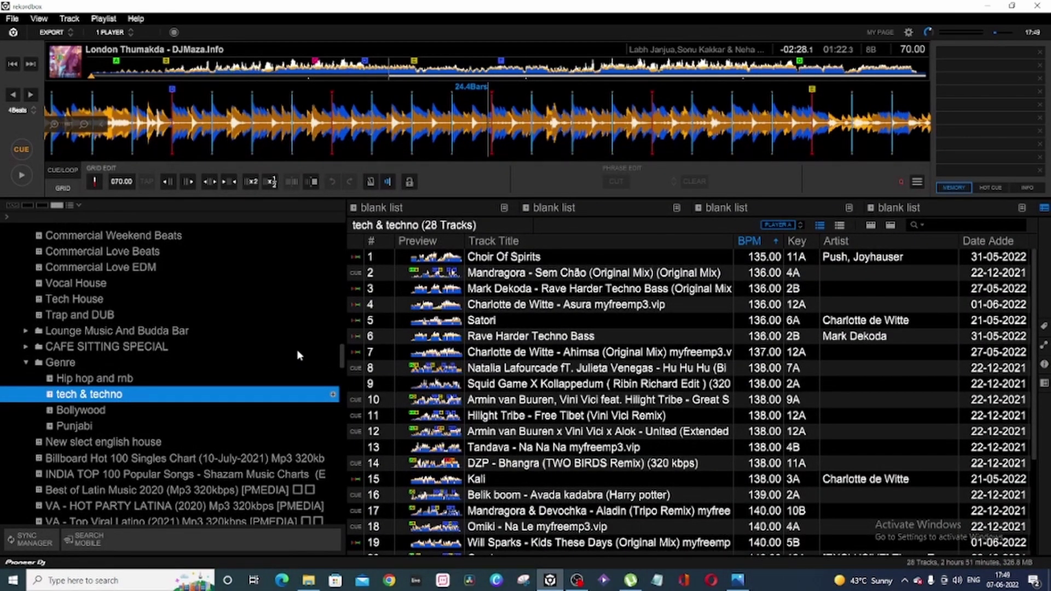
# Step: Open the Tech House playlist and review the BPM values throughout its track list
pyautogui.scroll(2, 297, 350)
pyautogui.scroll(2, 225, 389)
pyautogui.scroll(-2, 225, 390)
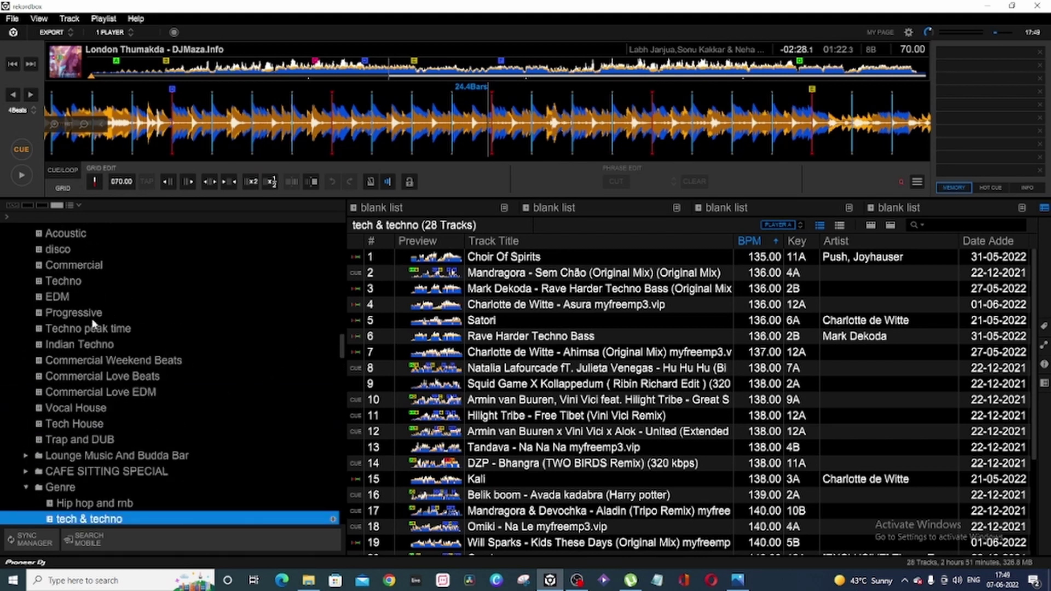
pyautogui.scroll(-2, 93, 324)
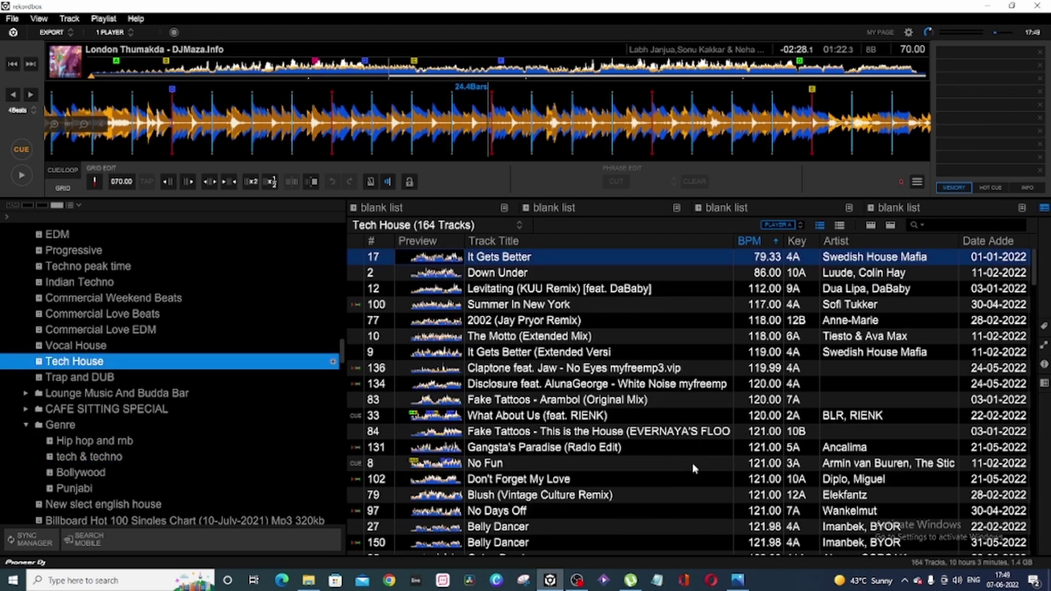
pyautogui.scroll(-20, 694, 462)
pyautogui.scroll(-3, 695, 465)
pyautogui.scroll(20, 695, 465)
# Step: Reanalyze the BPM/Grid of the Tech House track It Gets Better with the BPM range set to 88-175
pyautogui.rightClick(564, 254)
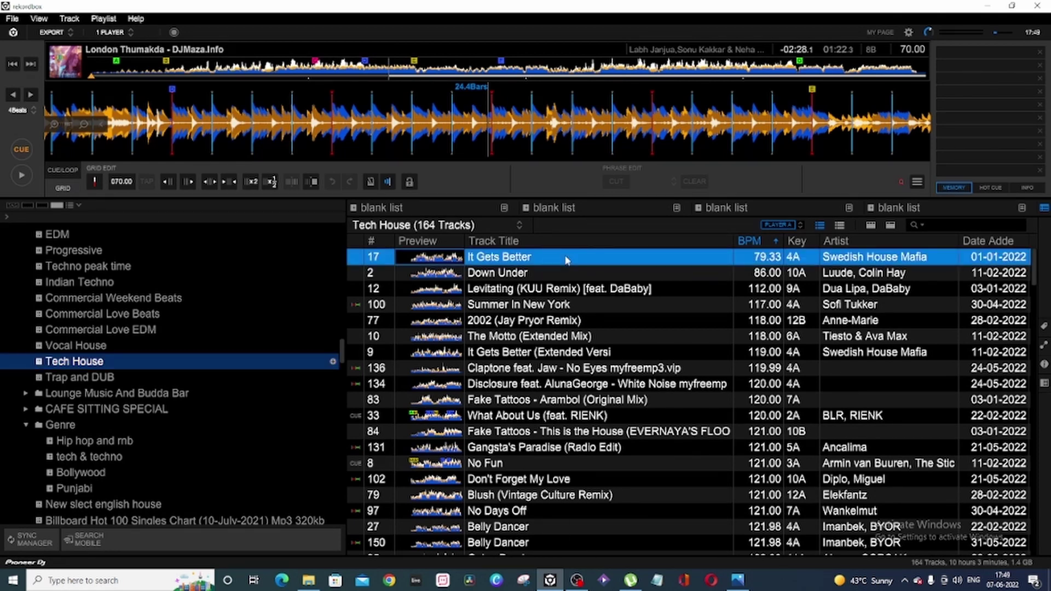
pyautogui.click(520, 297)
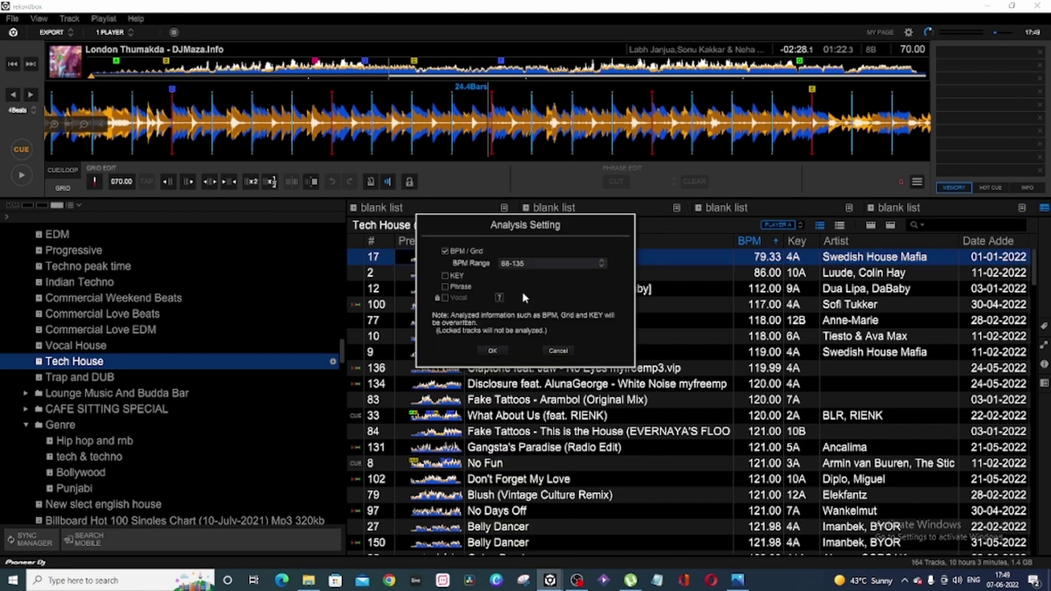
pyautogui.click(534, 263)
pyautogui.click(517, 331)
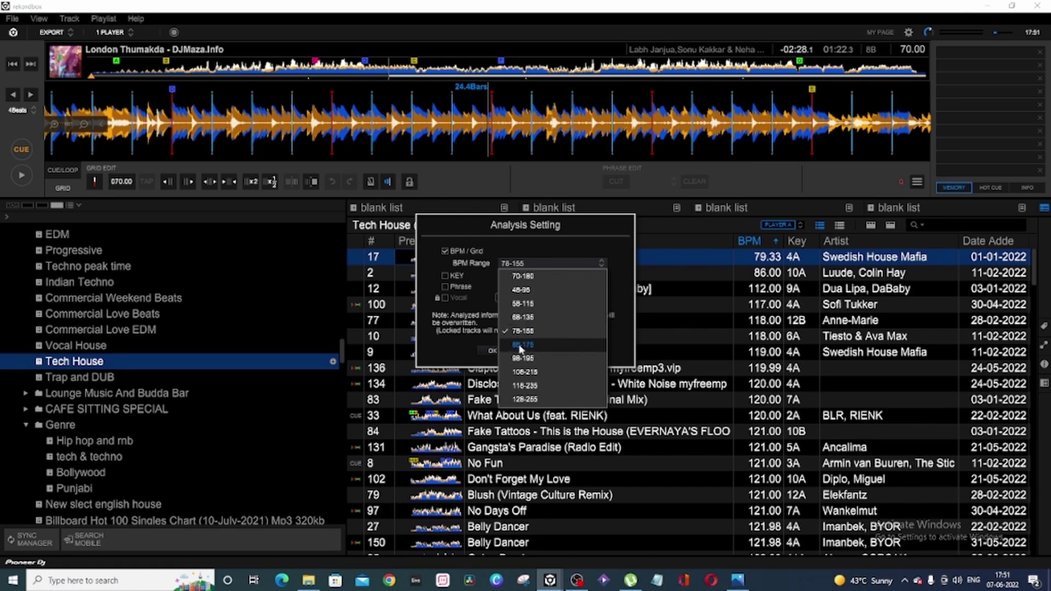
pyautogui.click(521, 346)
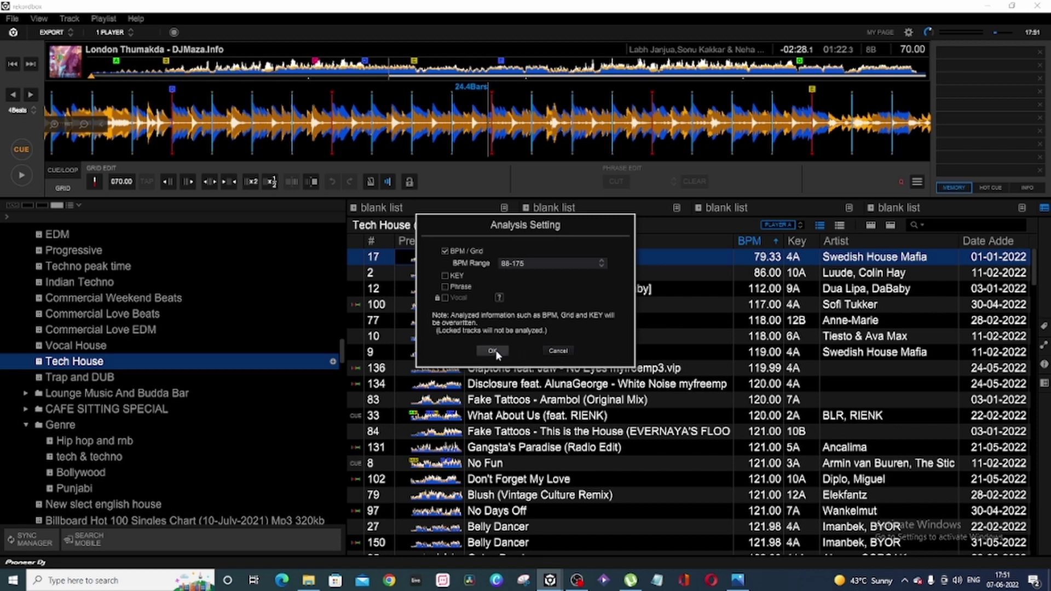
pyautogui.click(495, 353)
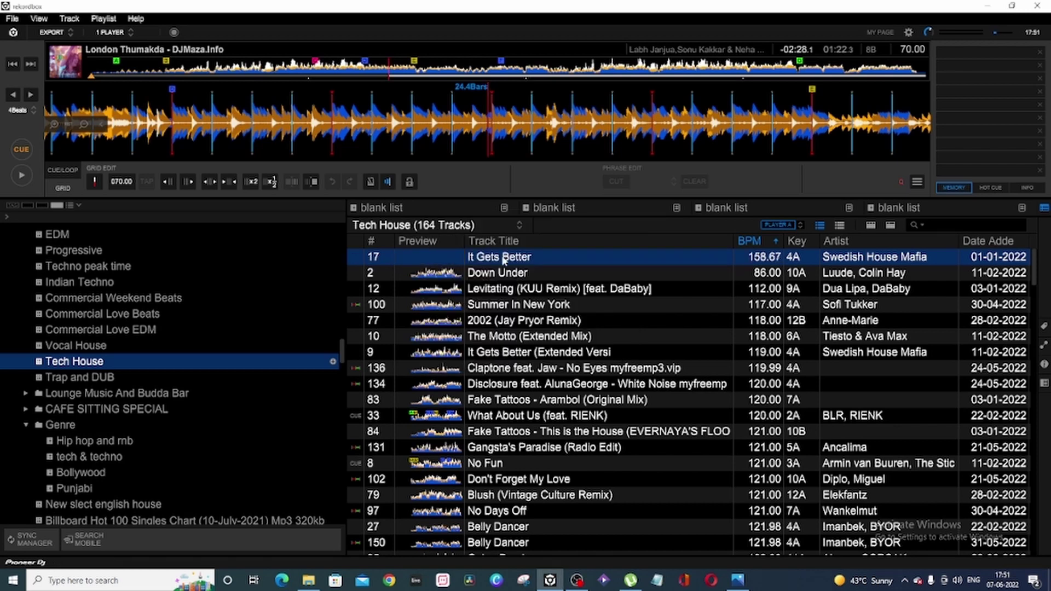
# Step: Look through the end of the Tech House playlist and sort its tracks by BPM again
pyautogui.scroll(-15, 679, 320)
pyautogui.scroll(-15, 660, 372)
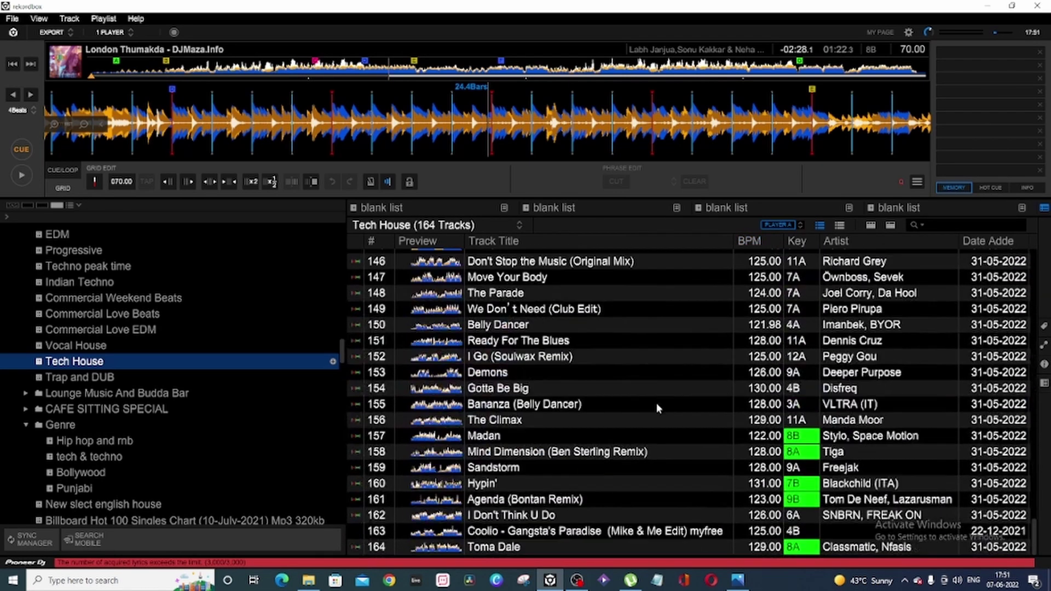
pyautogui.click(757, 242)
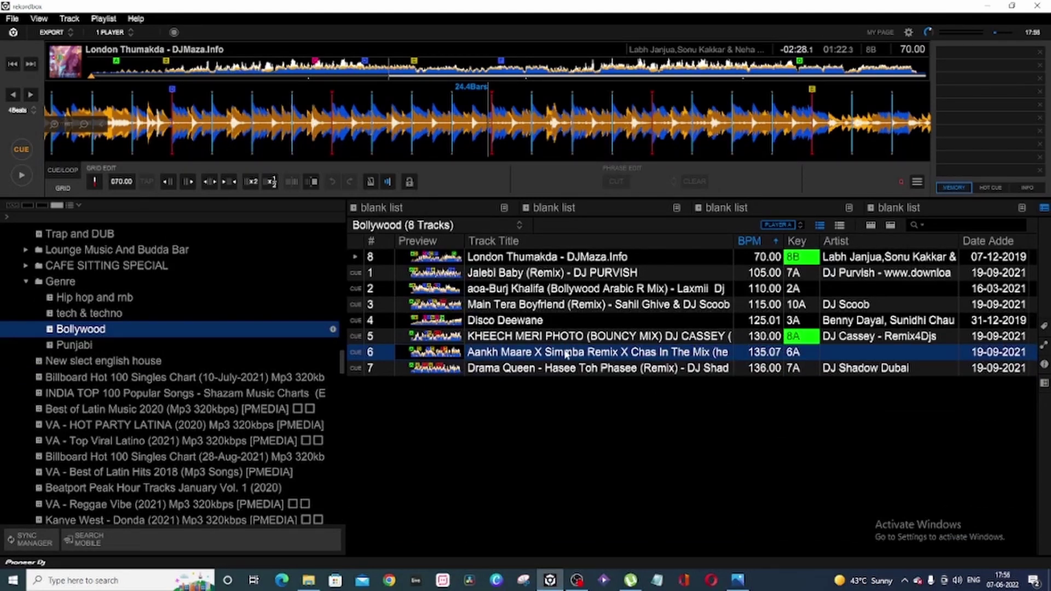
# Step: Reanalyze the Bollywood track Aankh Maare X Simmba Remix with KEY enabled alongside BPM/Grid, keeping the 88-175 range
pyautogui.rightClick(566, 355)
pyautogui.click(519, 91)
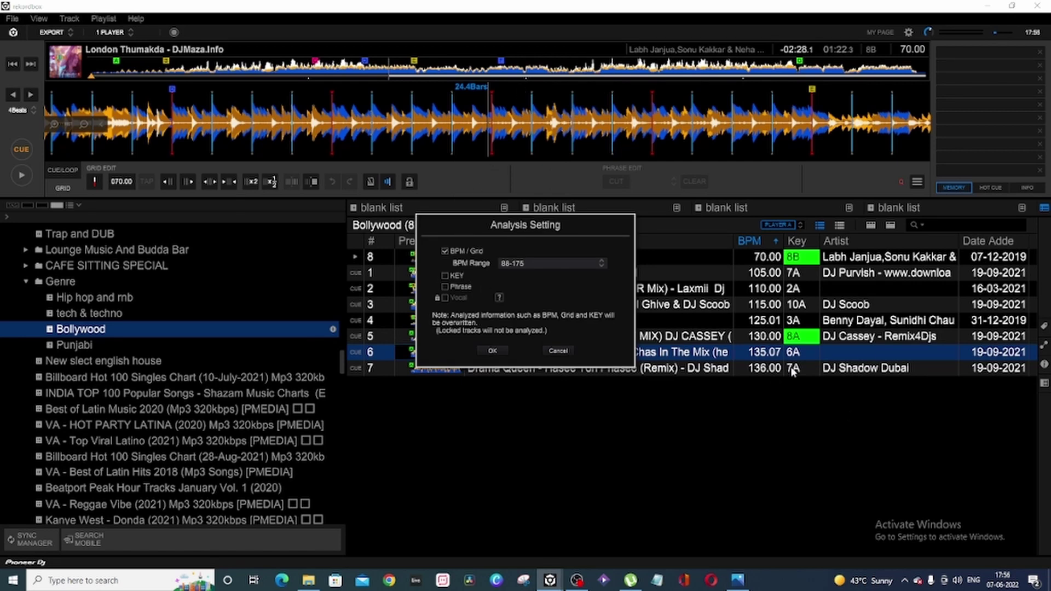
pyautogui.click(442, 276)
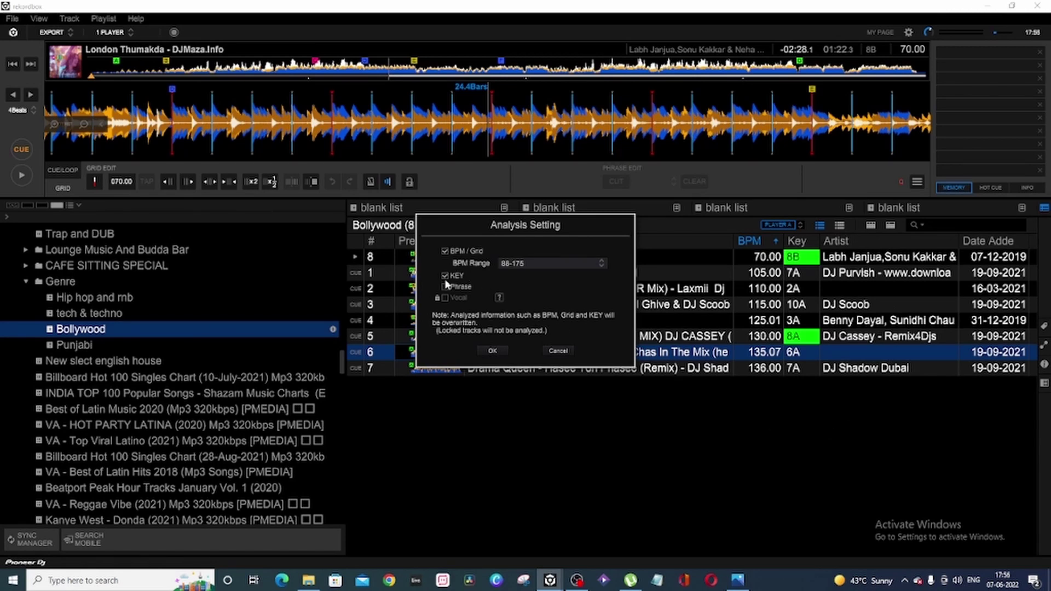
pyautogui.click(492, 351)
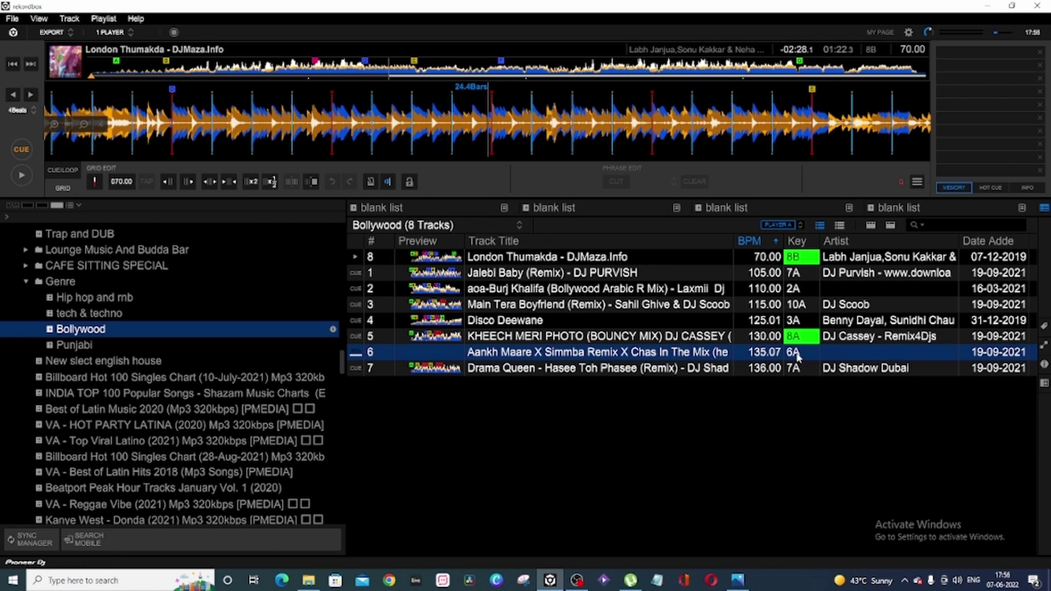
# Step: Switch the key display format in the View preferences to Classic and back to Alphanumeric
pyautogui.click(908, 32)
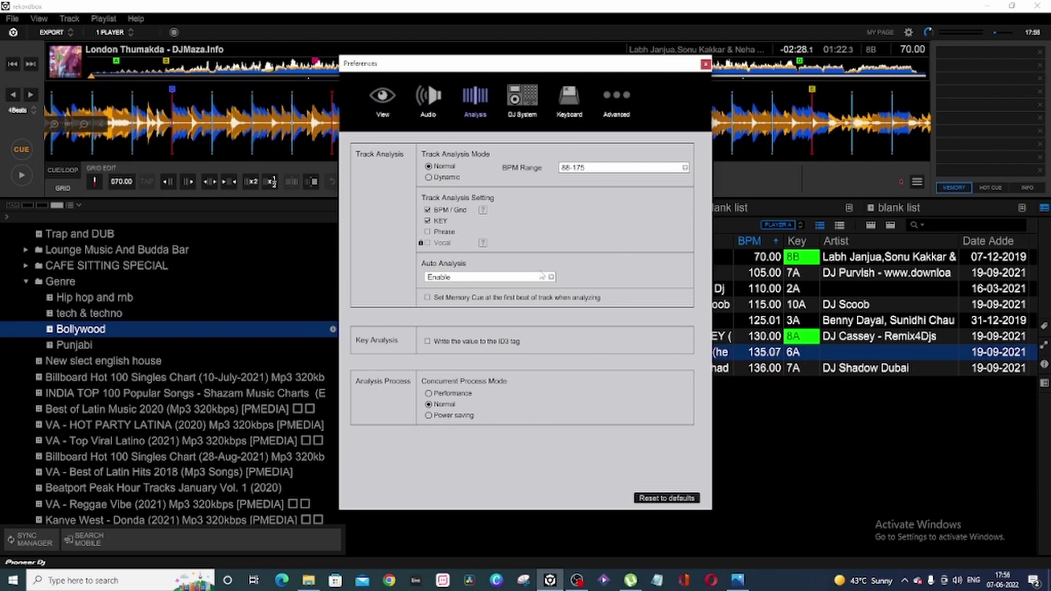
pyautogui.click(383, 98)
pyautogui.scroll(-10, 532, 356)
pyautogui.scroll(-4, 532, 357)
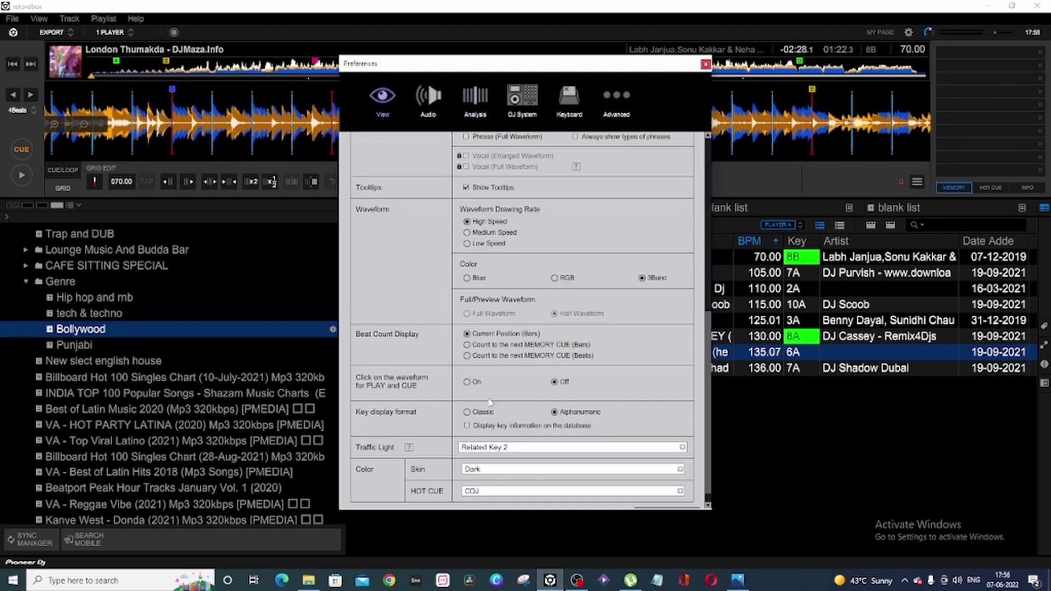
pyautogui.scroll(-1, 525, 400)
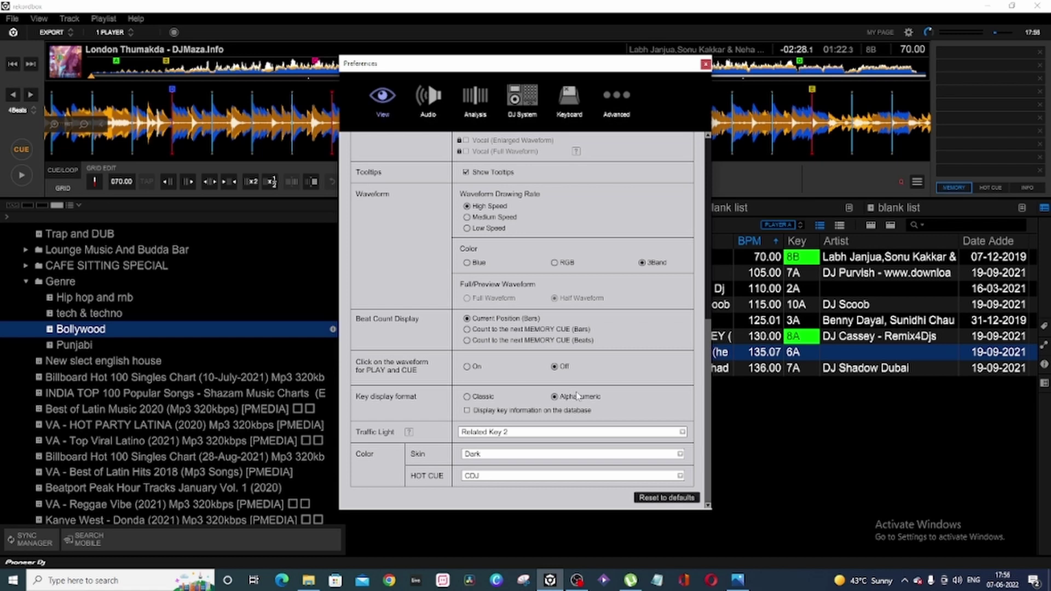
pyautogui.click(467, 396)
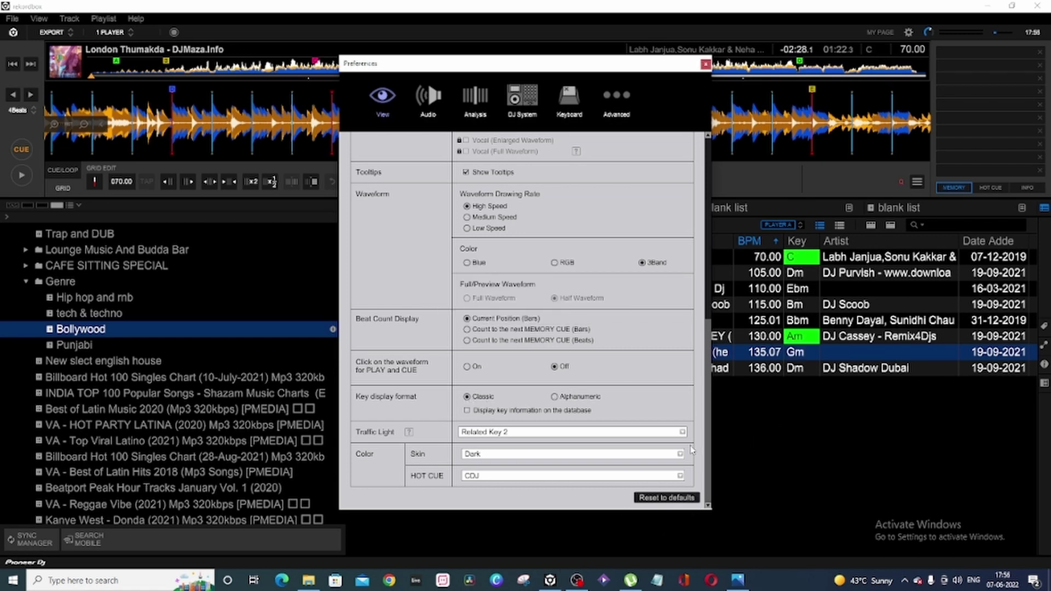
pyautogui.click(556, 396)
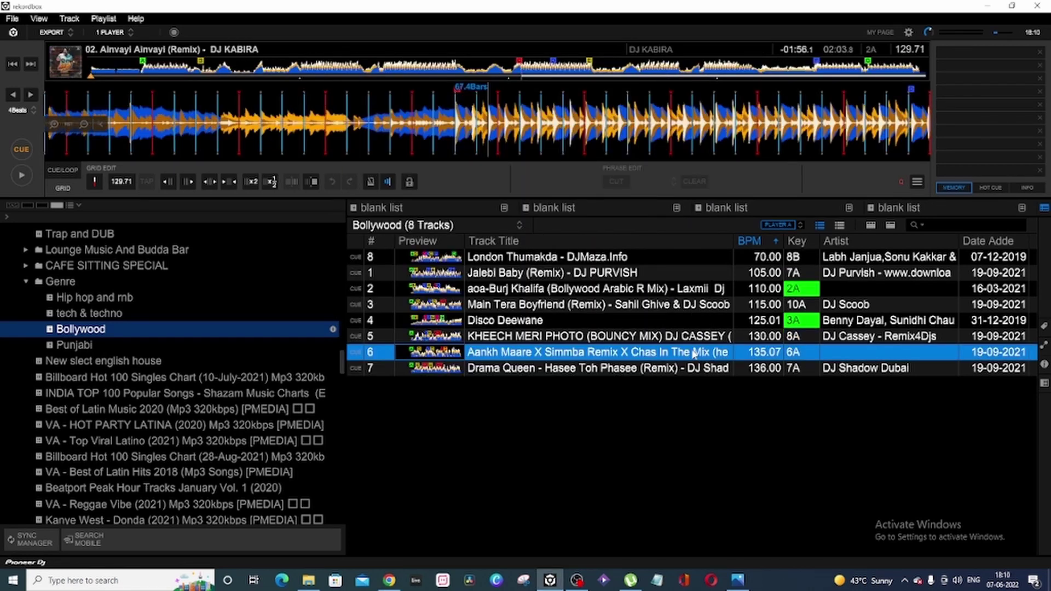
# Step: Examine the Aankh Maare track's analysis settings, the Analysis preferences and the KHEECH MERI PHOTO track's commands without changing anything
pyautogui.rightClick(694, 355)
pyautogui.click(660, 87)
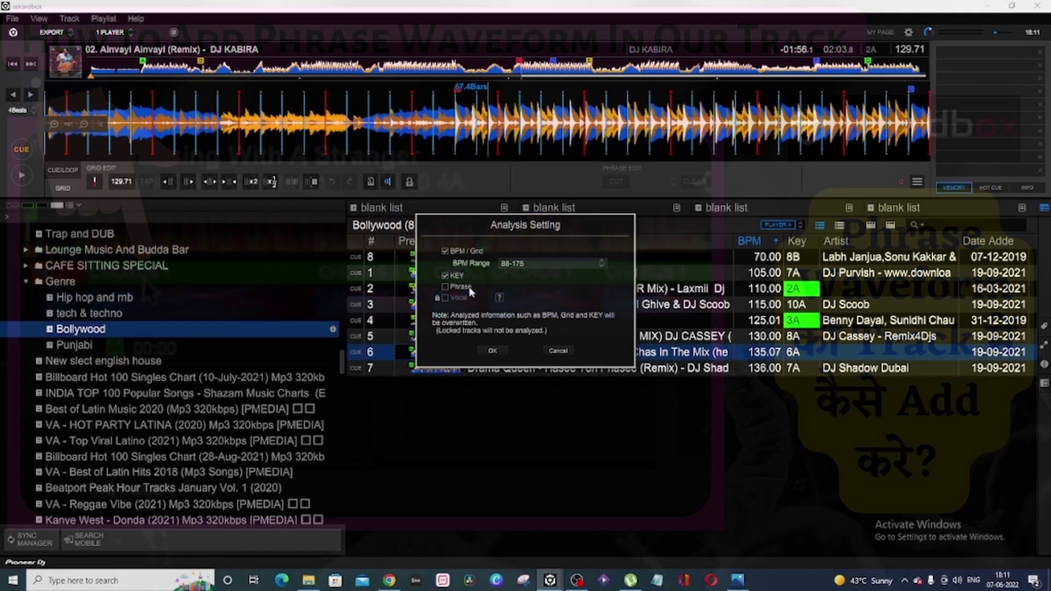
pyautogui.click(562, 358)
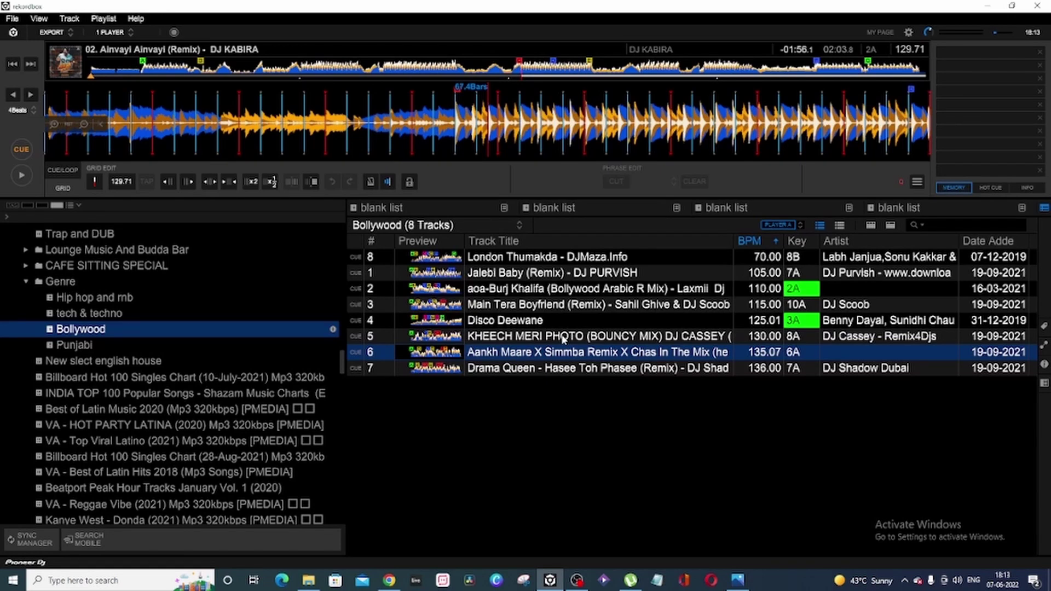
pyautogui.click(909, 32)
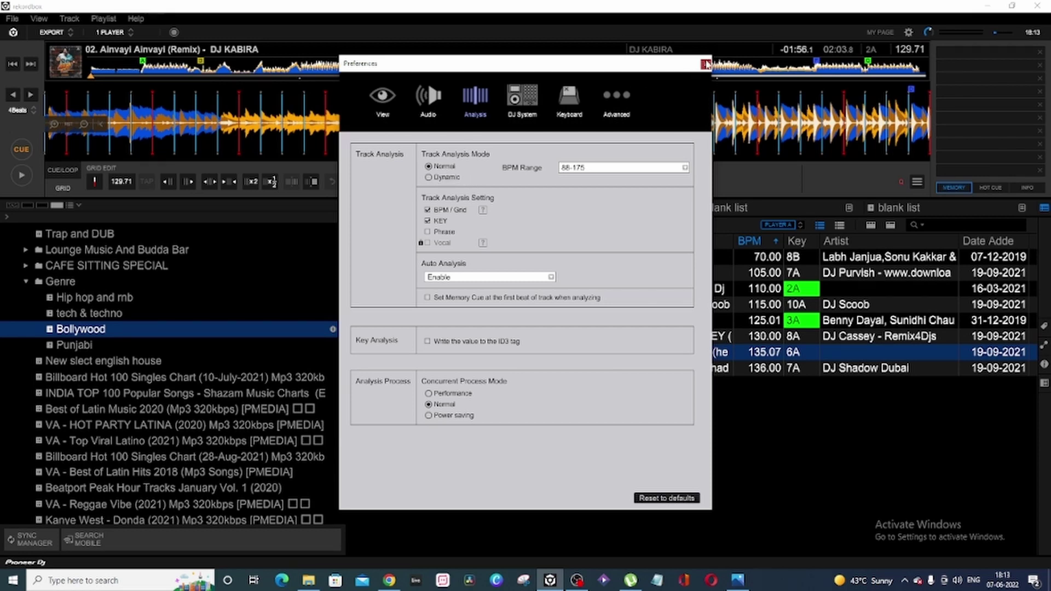
pyautogui.click(706, 65)
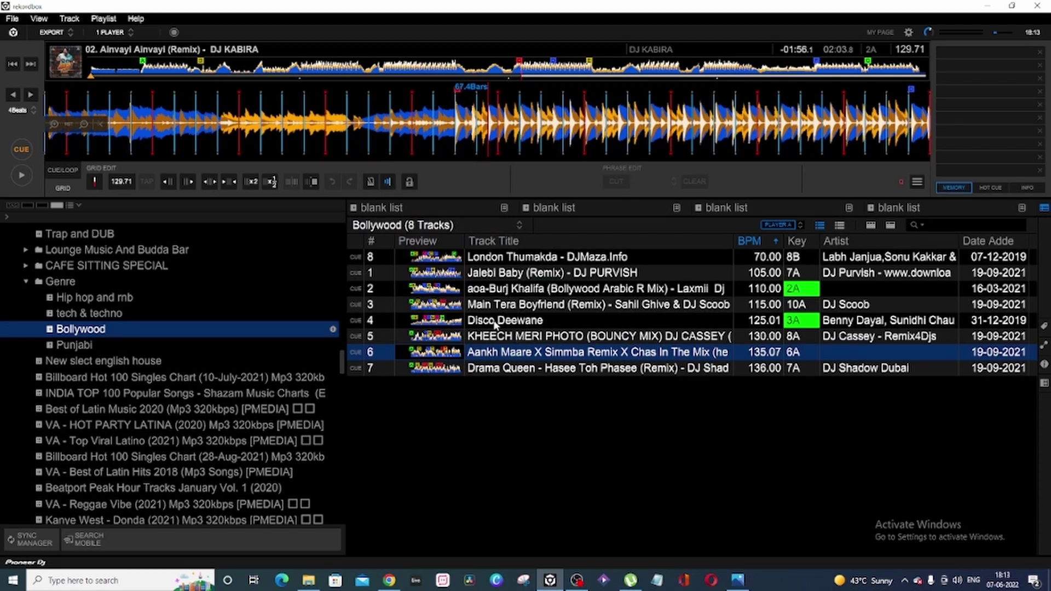
pyautogui.rightClick(500, 336)
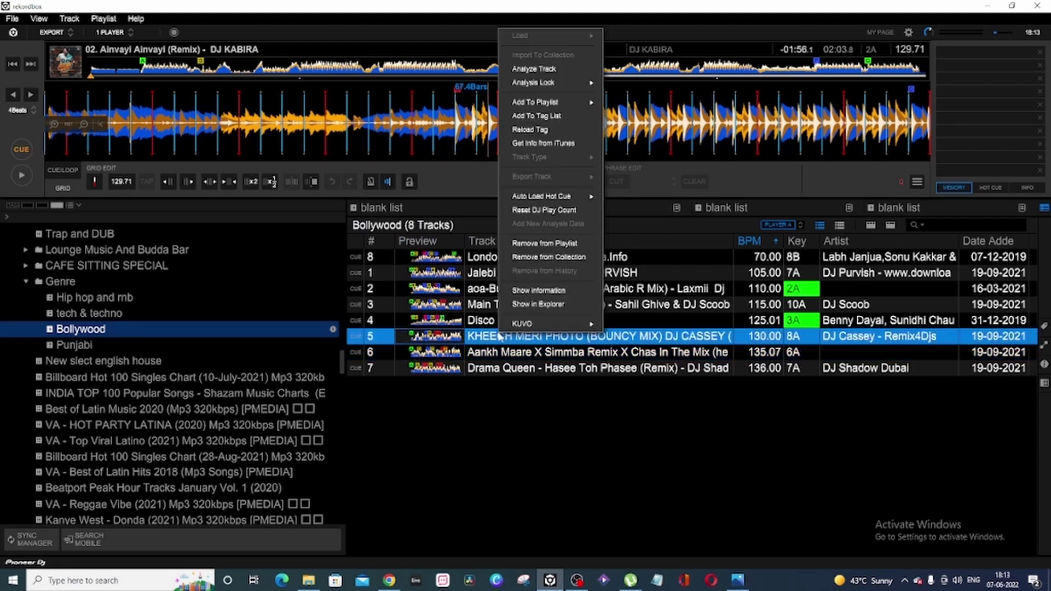
pyautogui.click(688, 350)
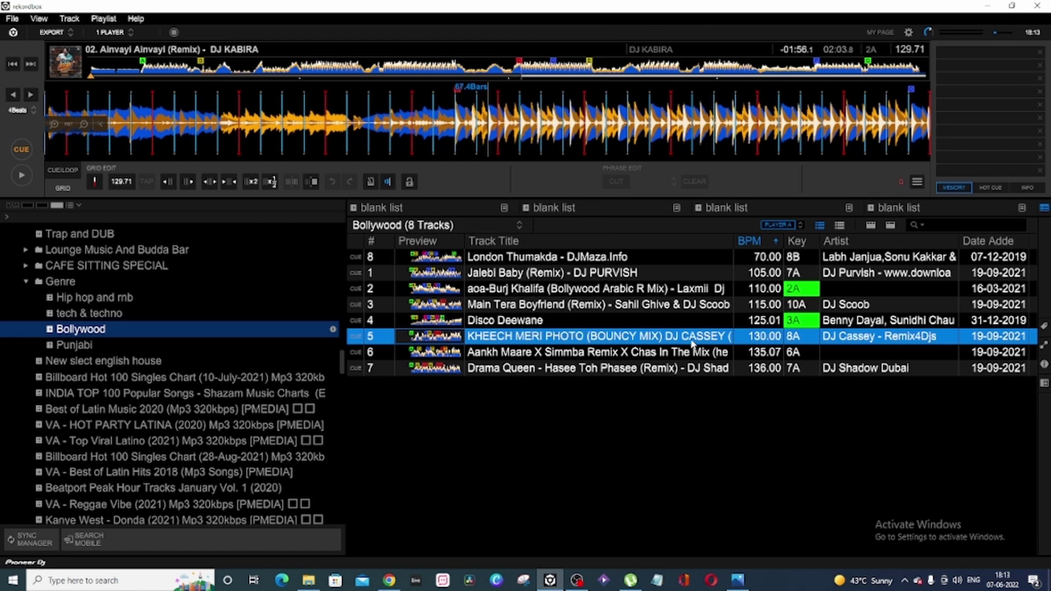
# Step: Play the loaded Ainvayi Ainvayi remix near its start, middle and end to check how the beat grid fits
pyautogui.click(156, 69)
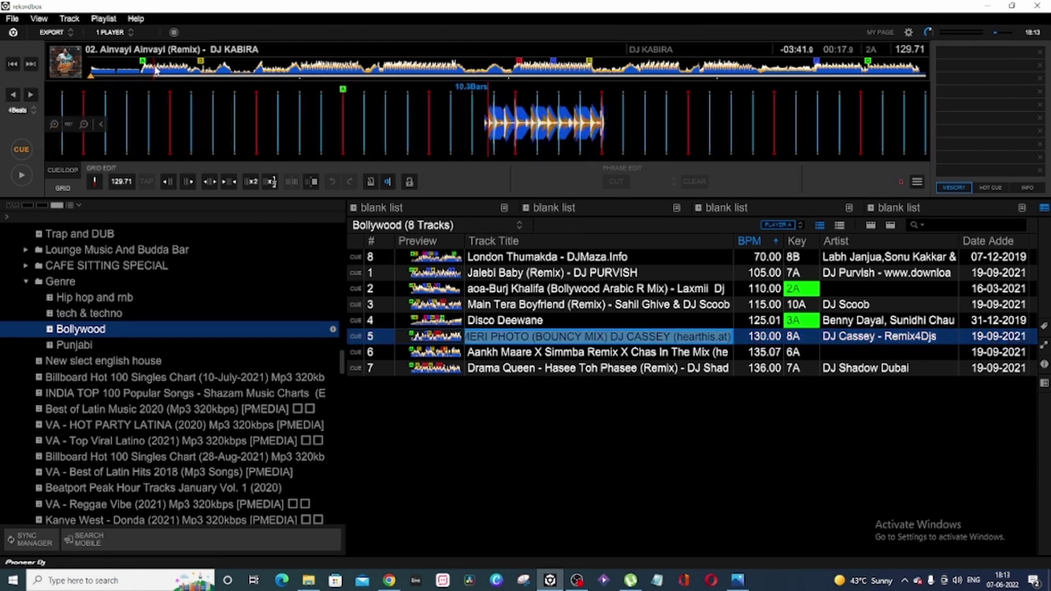
pyautogui.click(514, 75)
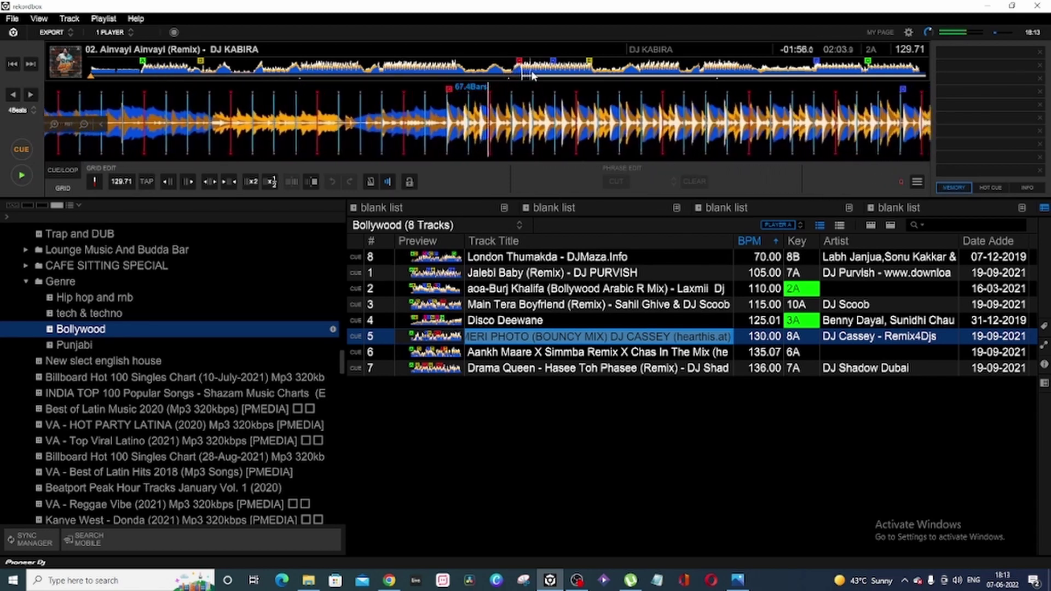
pyautogui.click(840, 71)
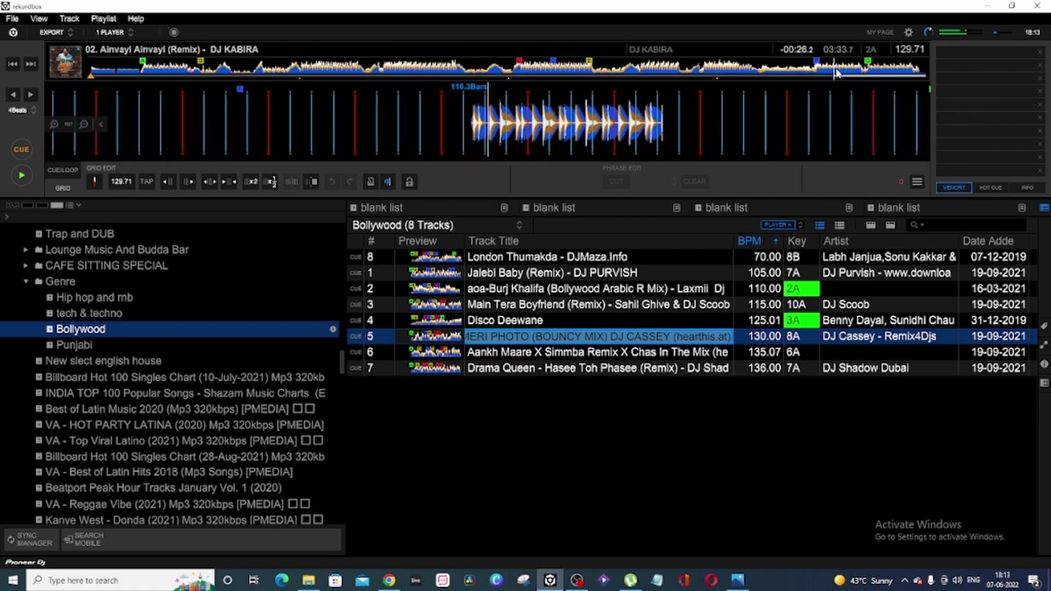
pyautogui.press('space')
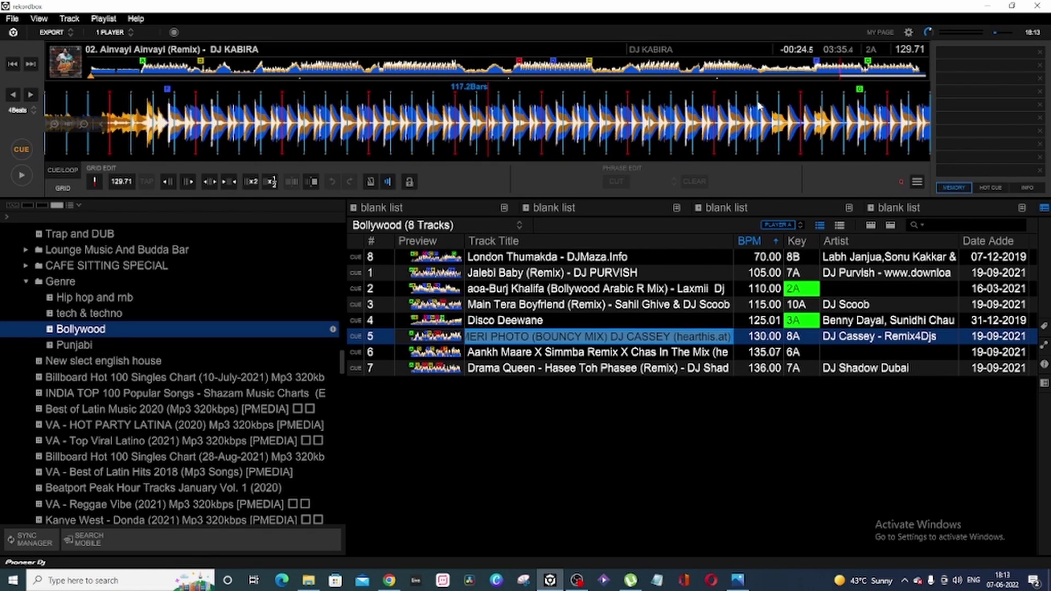
# Step: Reanalyze the loaded Ainvayi Ainvayi remix in Dynamic mode for BPM/Grid and KEY with the 88-175 range
pyautogui.click(917, 182)
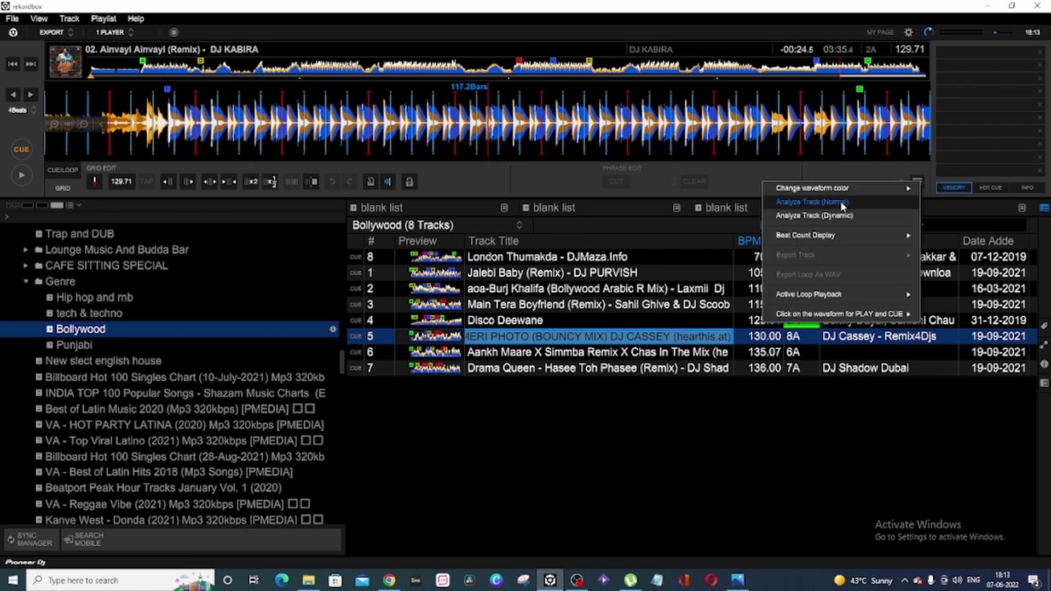
pyautogui.click(791, 216)
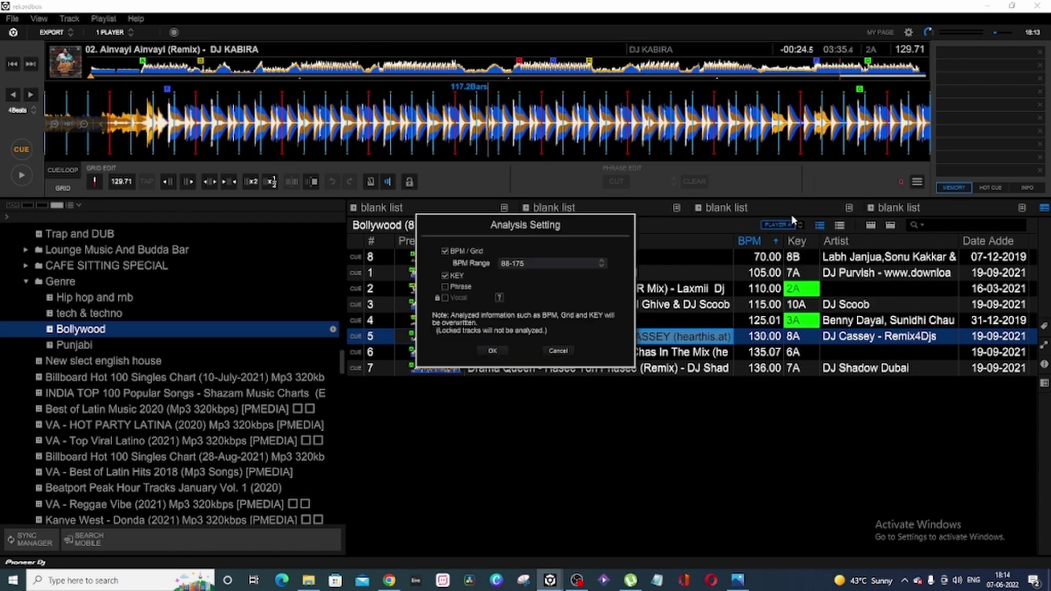
pyautogui.click(493, 351)
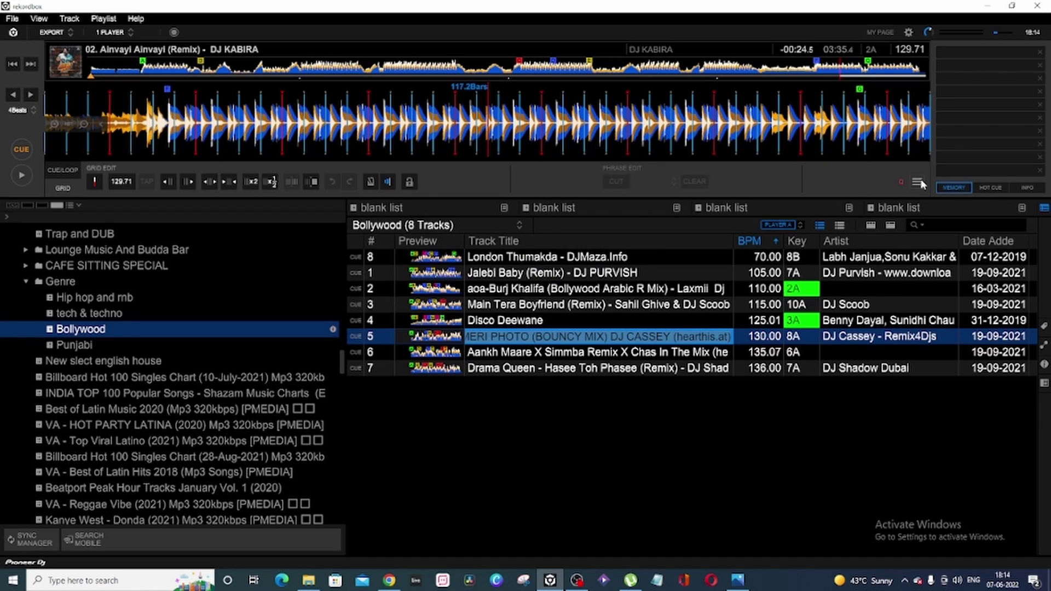
# Step: Play the dynamically analyzed track at its early, middle and late sections and compare the BPM and beat grid in each
pyautogui.click(204, 73)
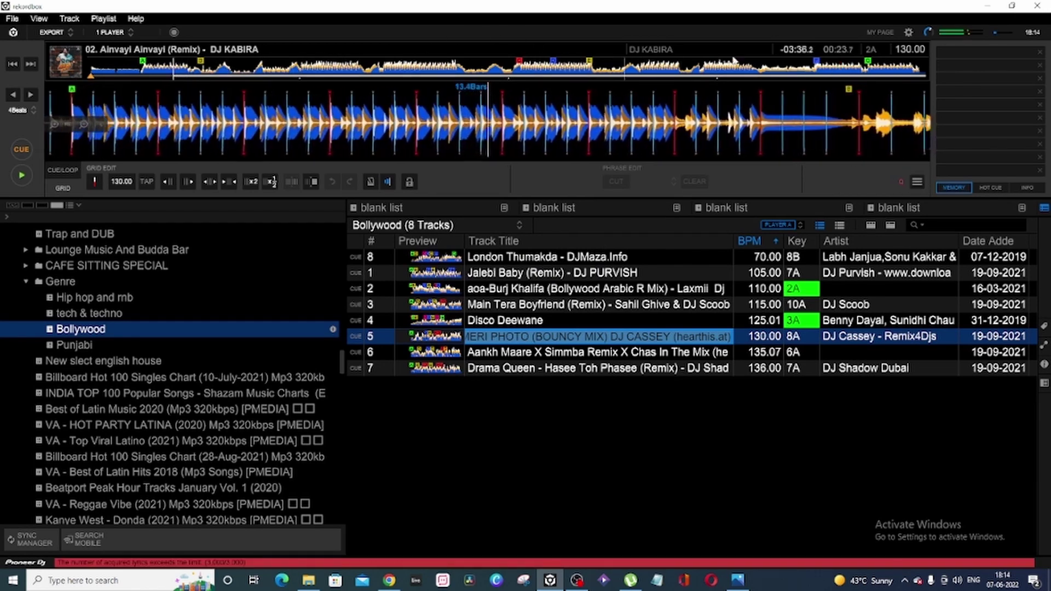
pyautogui.click(514, 71)
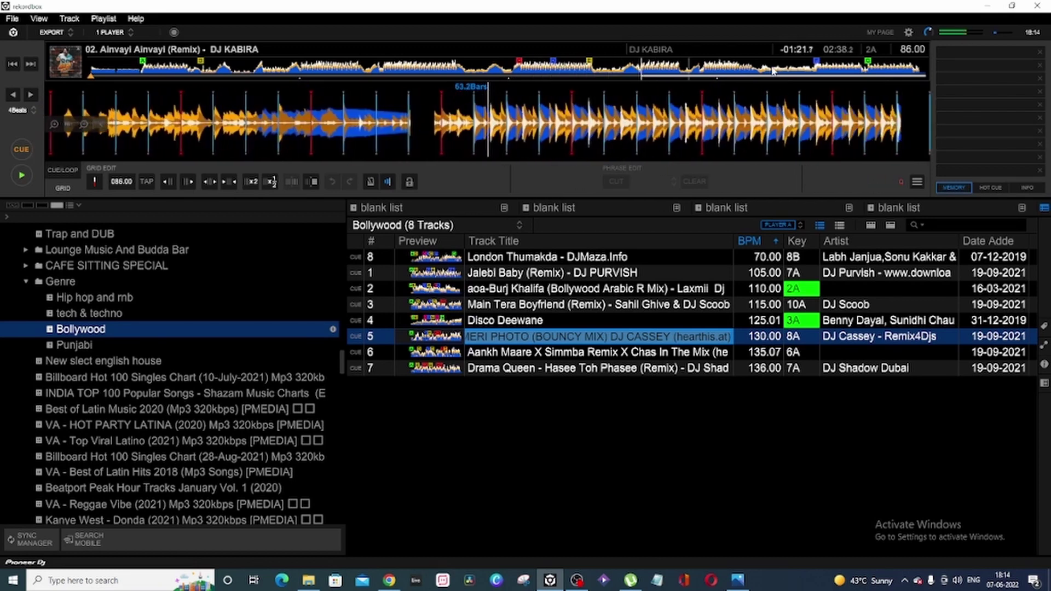
pyautogui.click(819, 71)
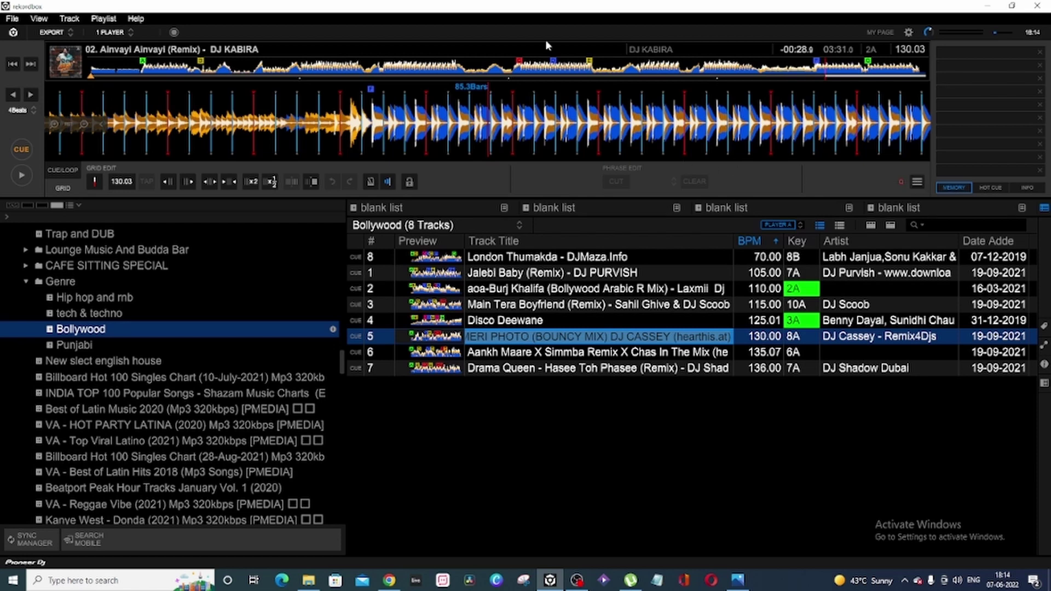
pyautogui.click(167, 66)
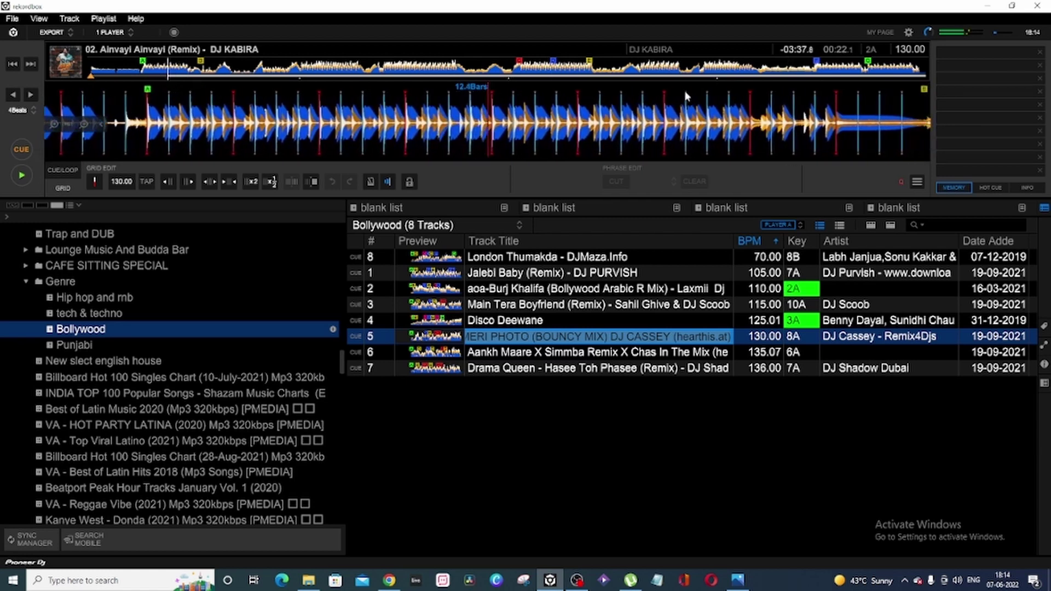
pyautogui.click(526, 70)
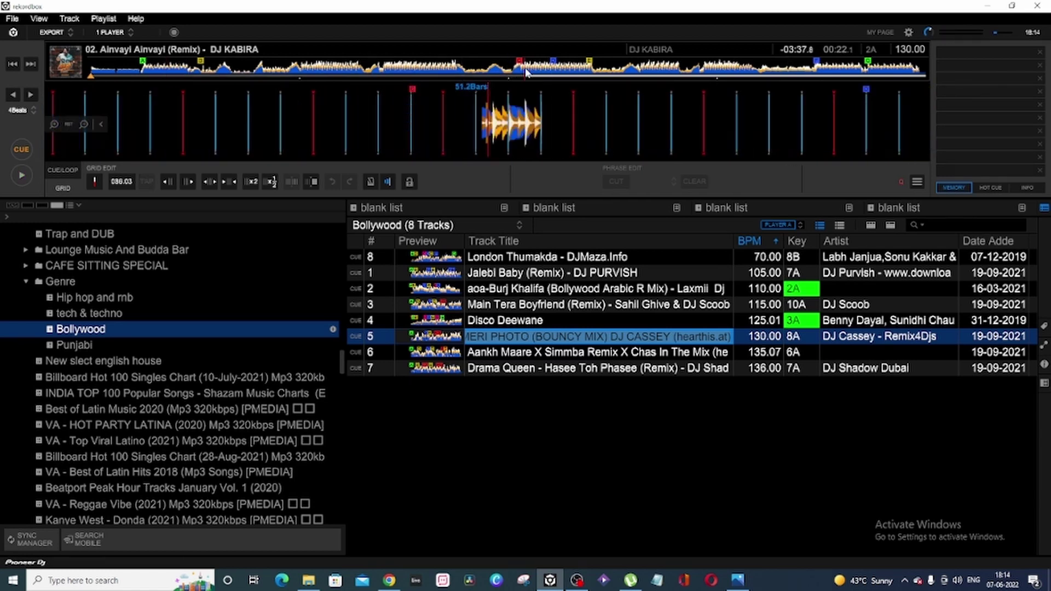
pyautogui.click(551, 70)
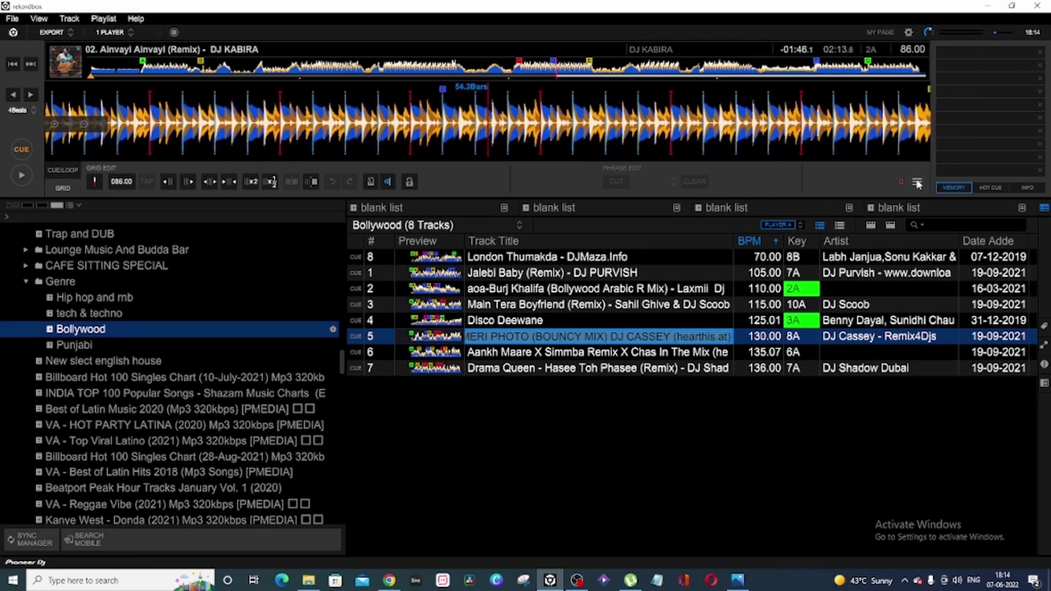
pyautogui.press('space')
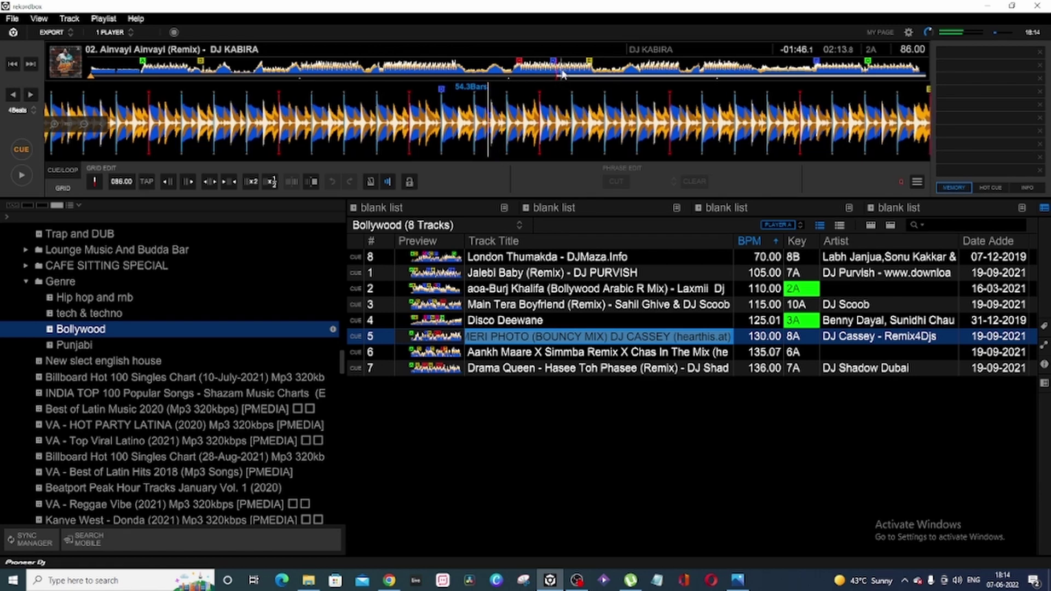
pyautogui.press('space')
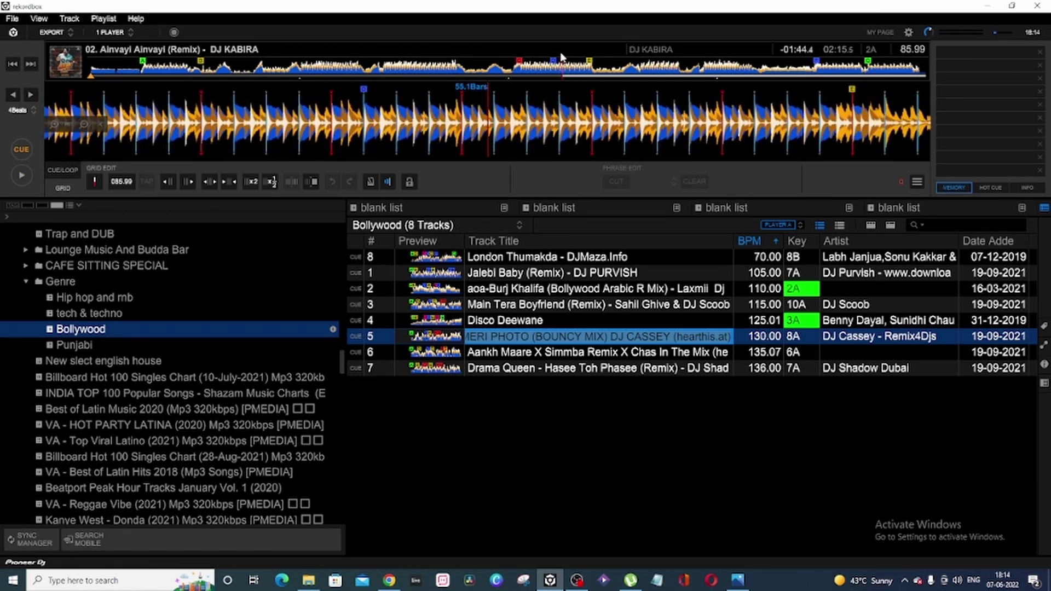
pyautogui.press('space')
pyautogui.press('space')
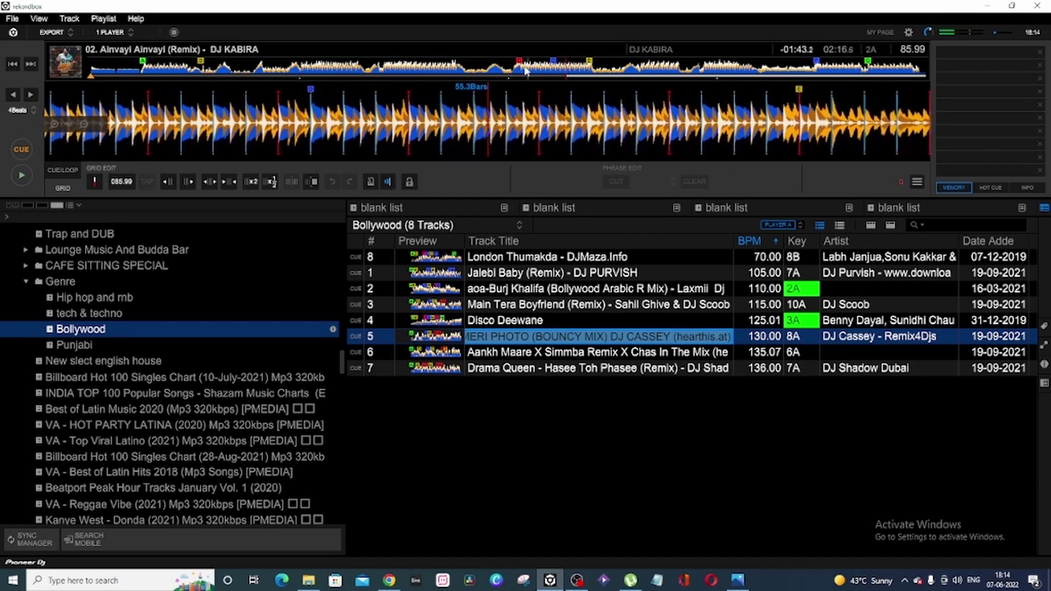